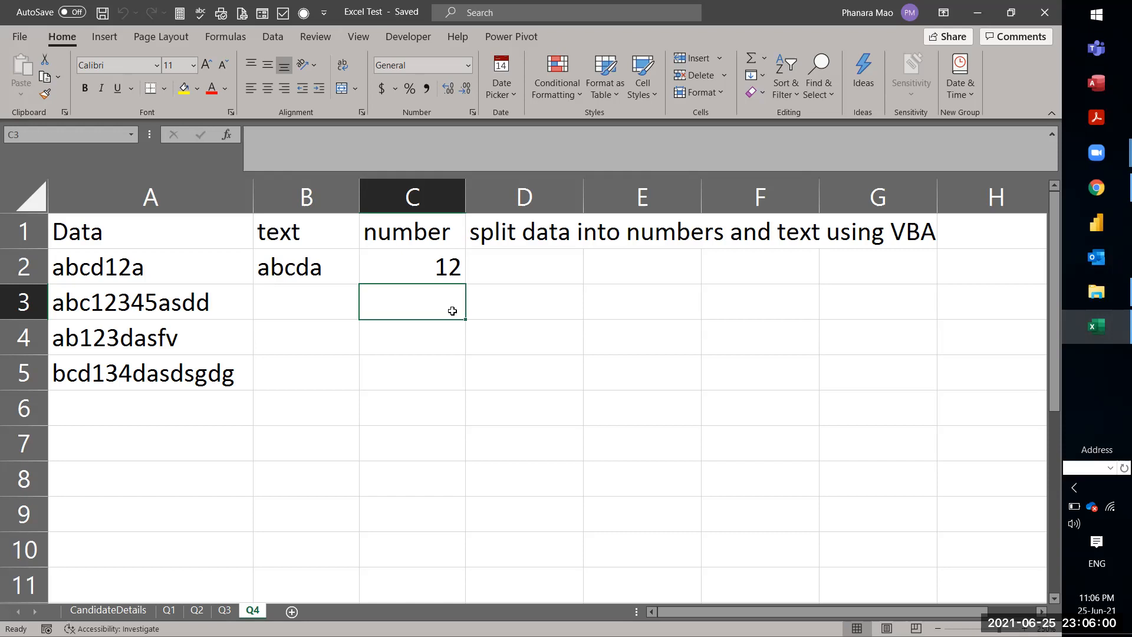
pyautogui.click(318, 308)
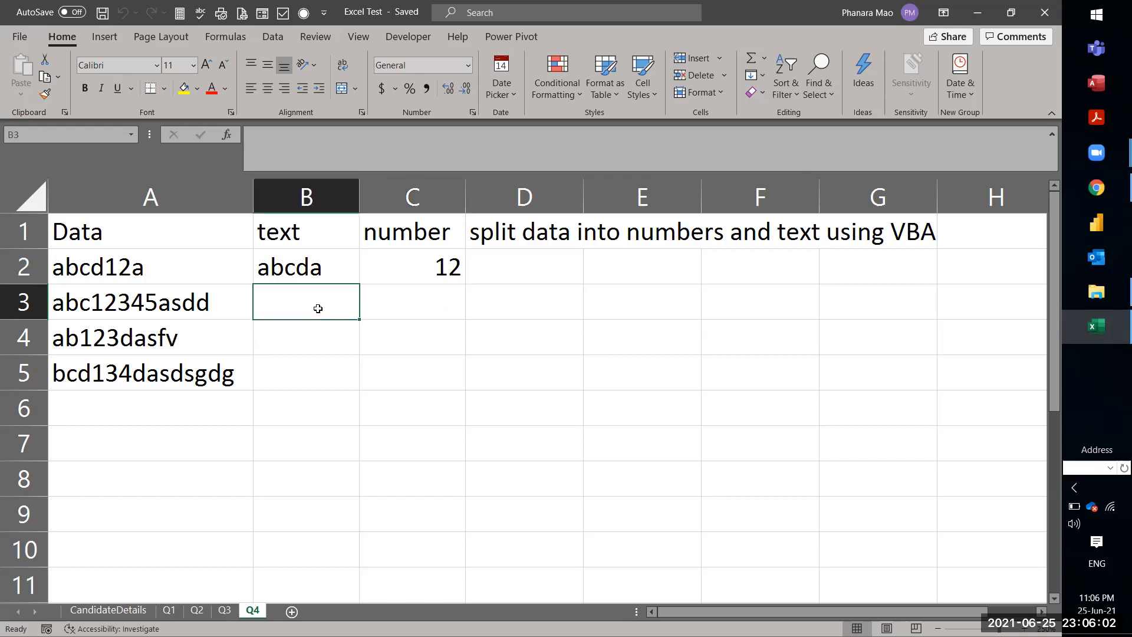
pyautogui.press('Left')
pyautogui.press('Up')
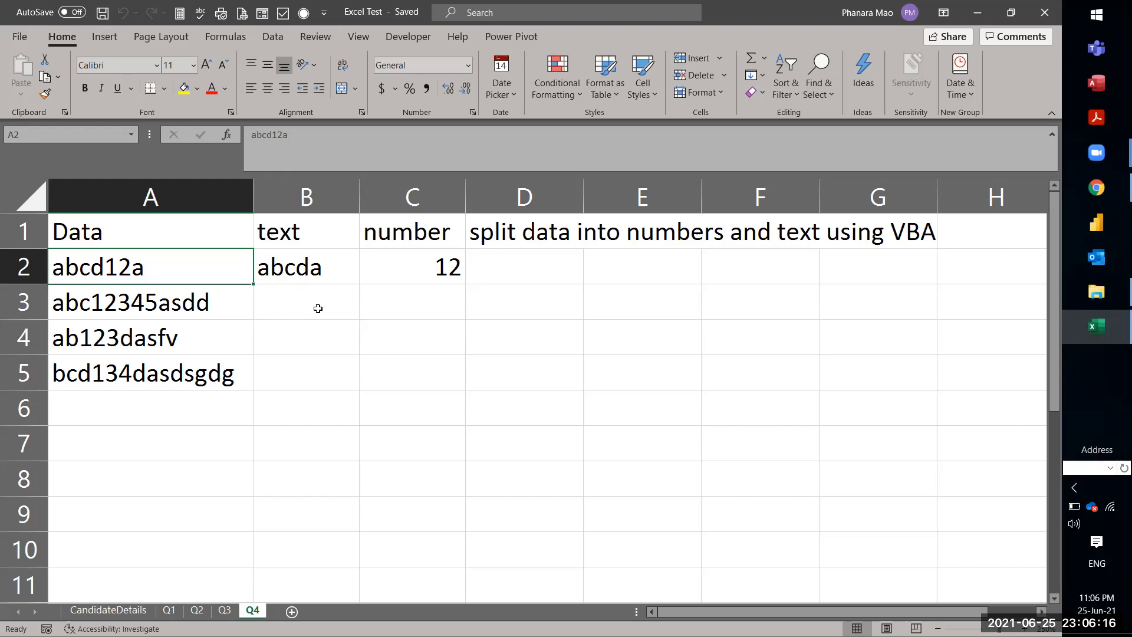
pyautogui.click(321, 269)
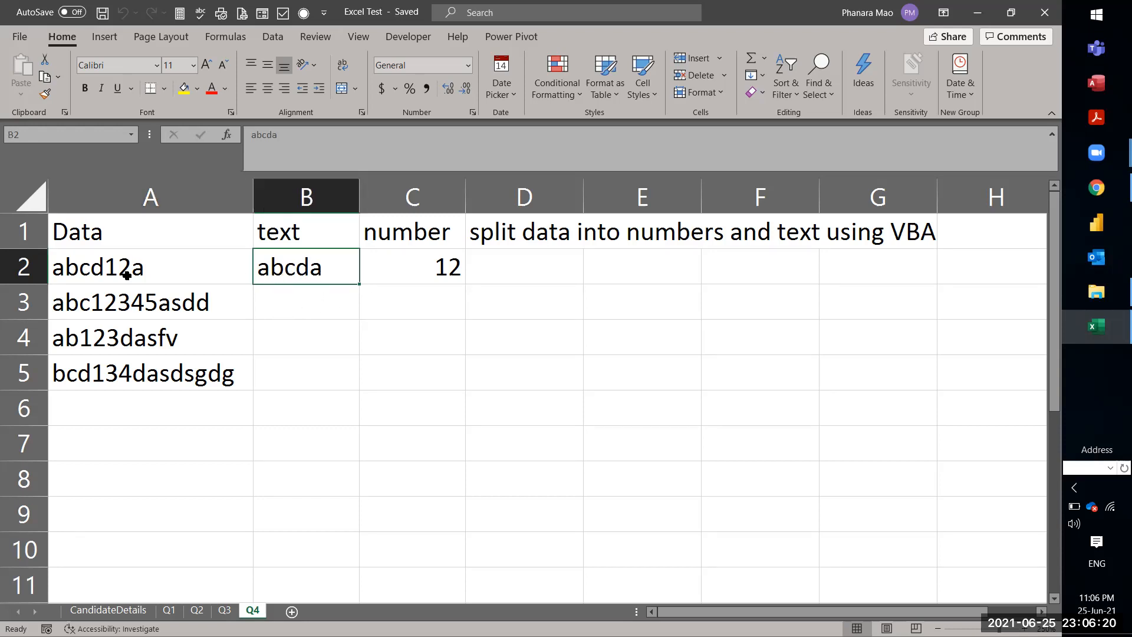
pyautogui.click(81, 266)
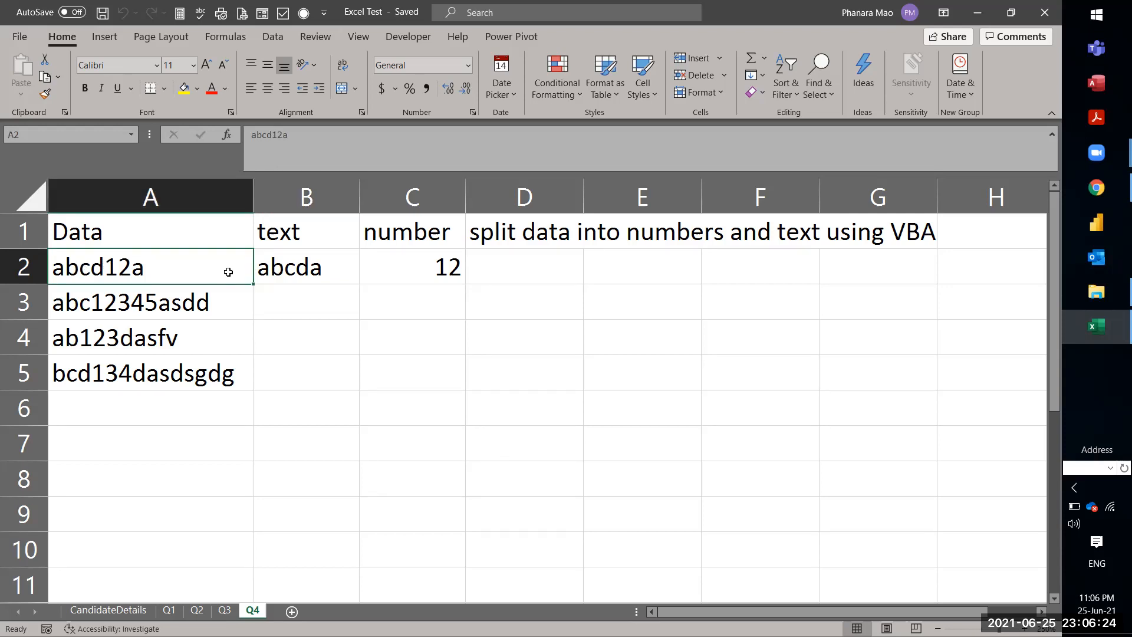
# Enter abcasdd in B3, Flash Fill the rest of the text column from it, and autofit column B.
pyautogui.click(279, 308)
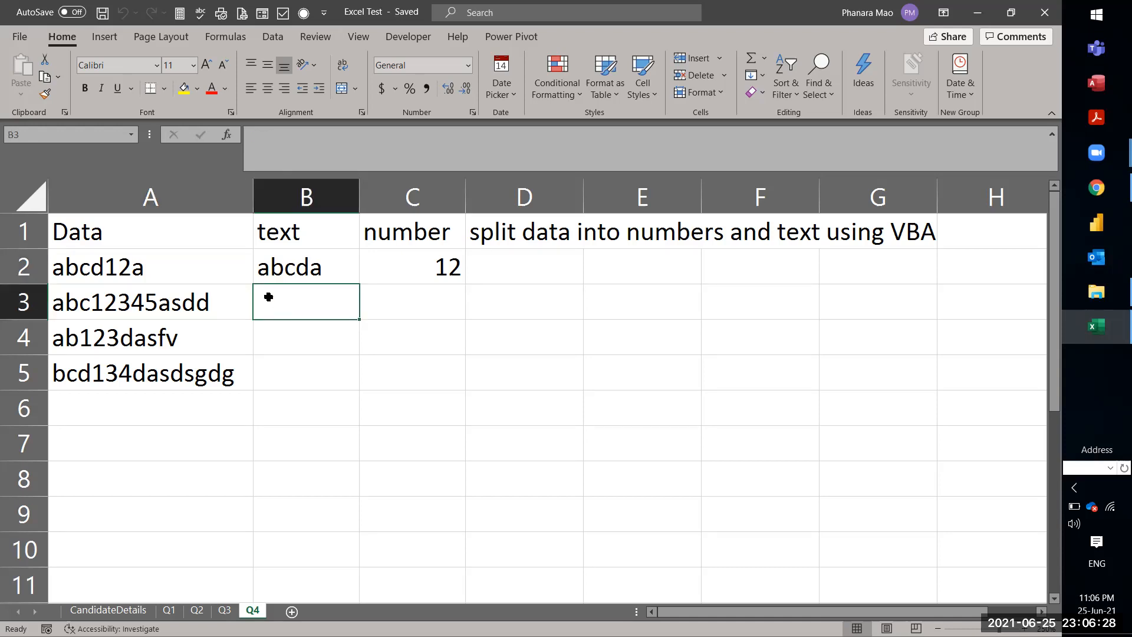
pyautogui.write('abc')
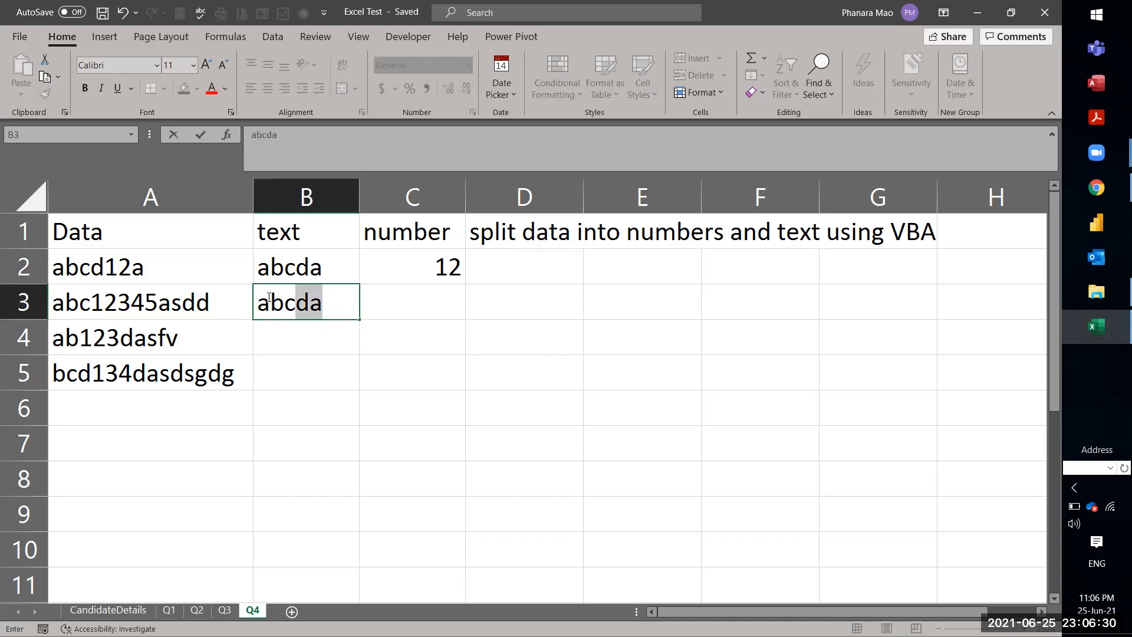
pyautogui.write('asdd')
pyautogui.press('Return')
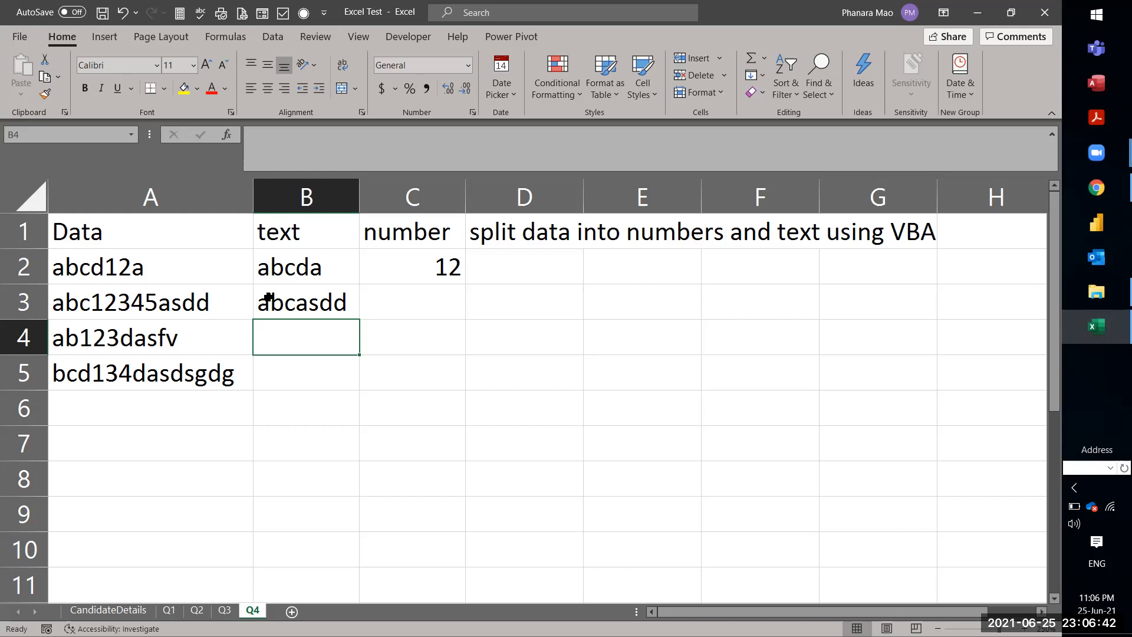
pyautogui.hotkey('ctrl', 'e')
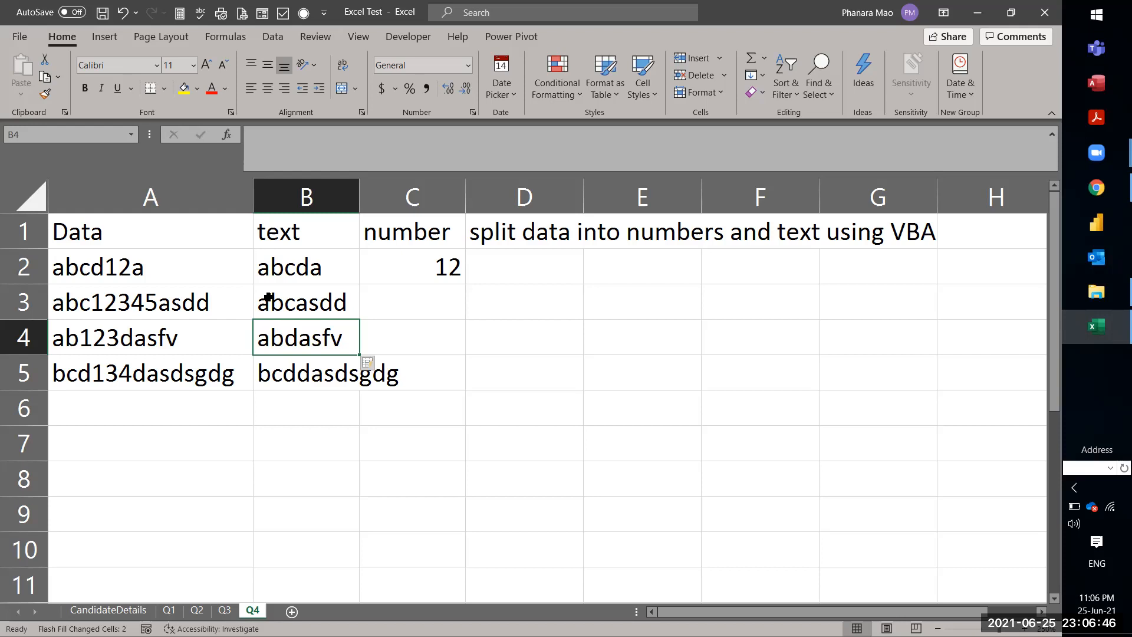
pyautogui.doubleClick(360, 199)
pyautogui.click(363, 264)
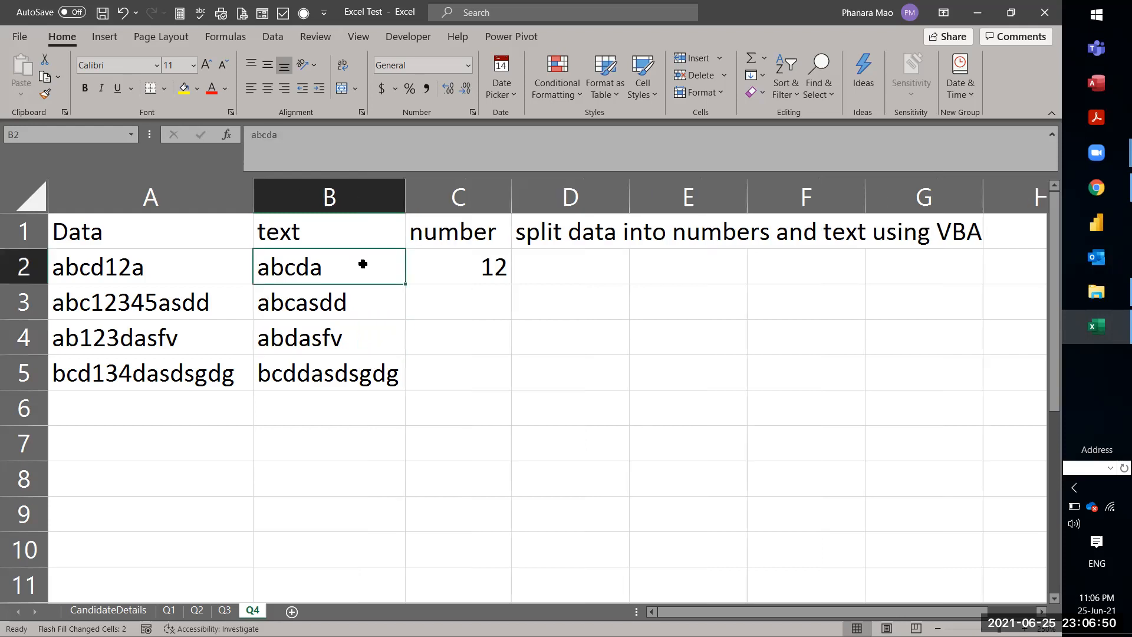
pyautogui.click(443, 293)
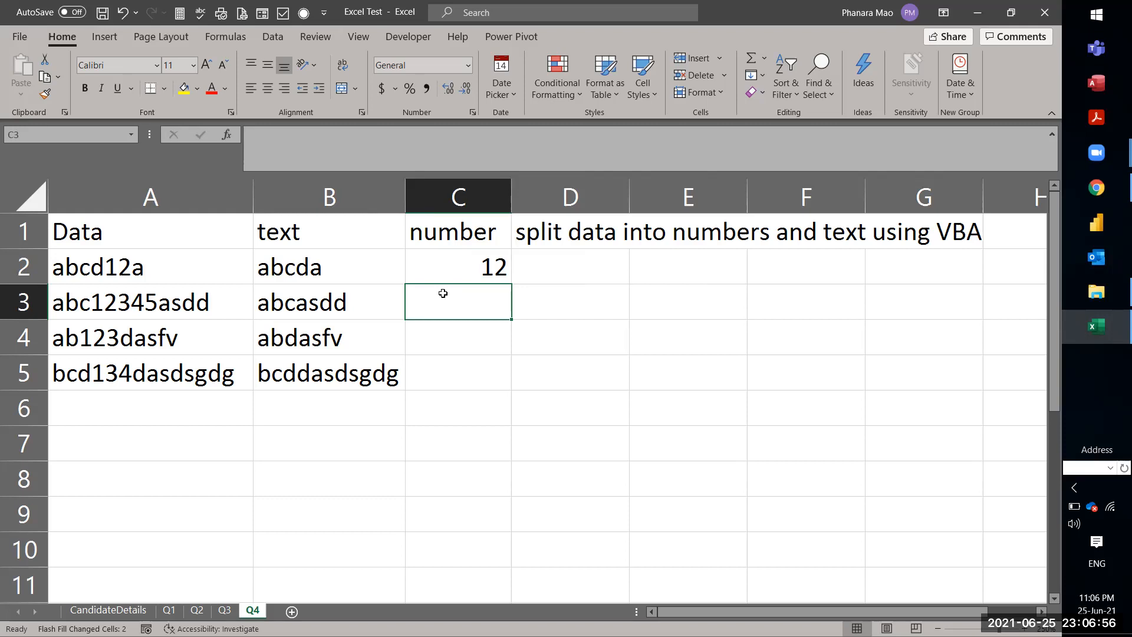
pyautogui.click(298, 348)
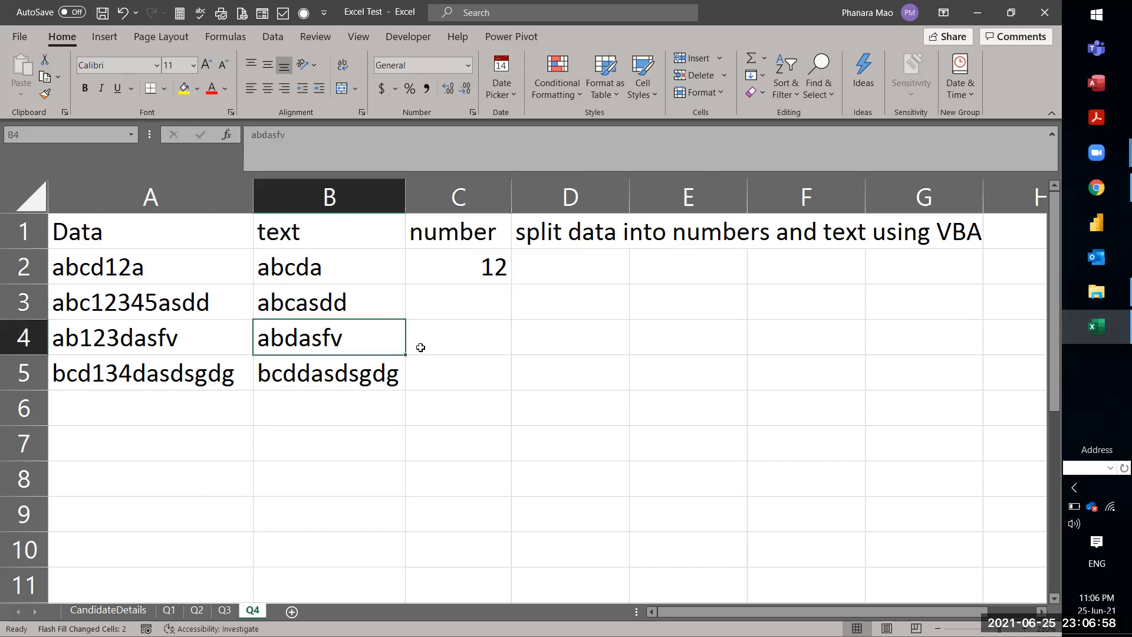
pyautogui.click(354, 301)
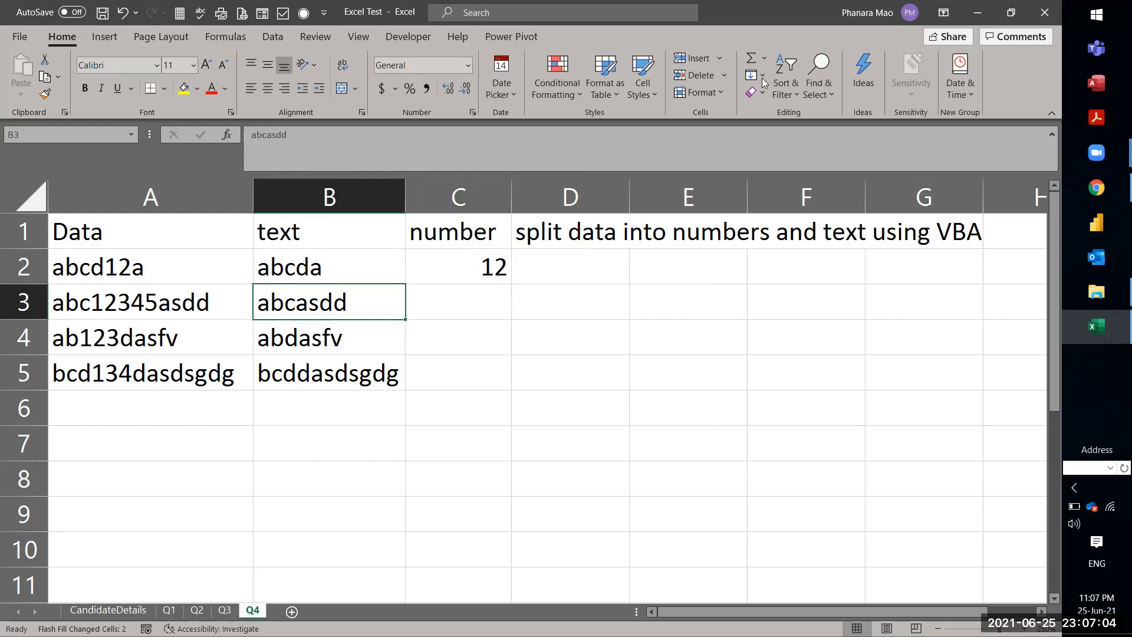
# Enter 12345 in C3 and Flash Fill the remaining rows of the number column.
pyautogui.click(433, 295)
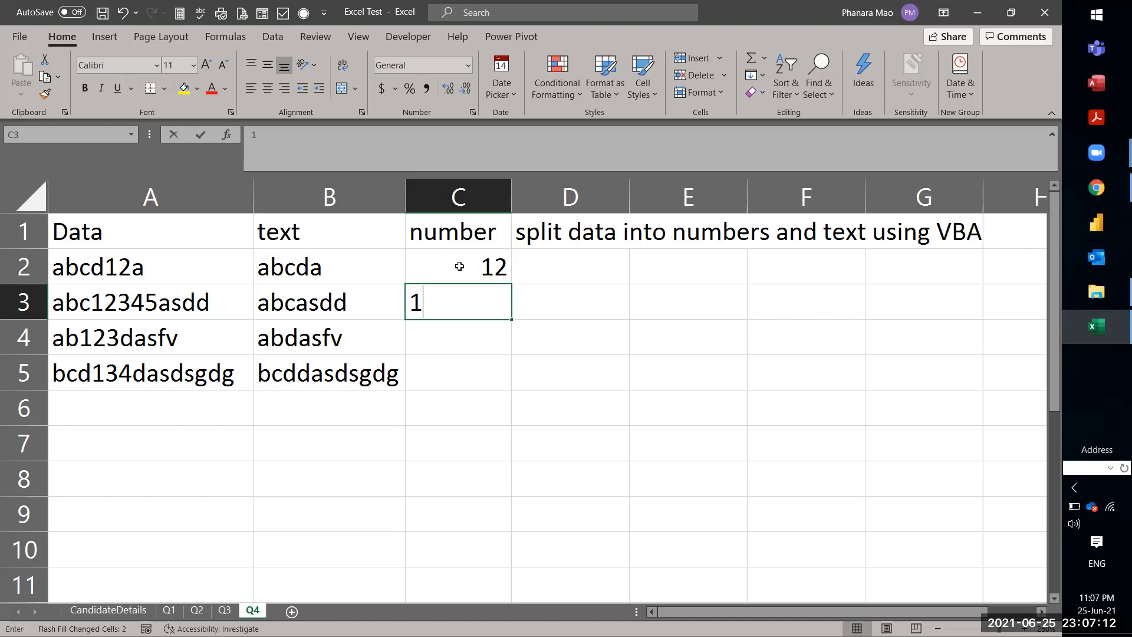
pyautogui.write('12345')
pyautogui.press('Return')
pyautogui.hotkey('ctrl', 'e')
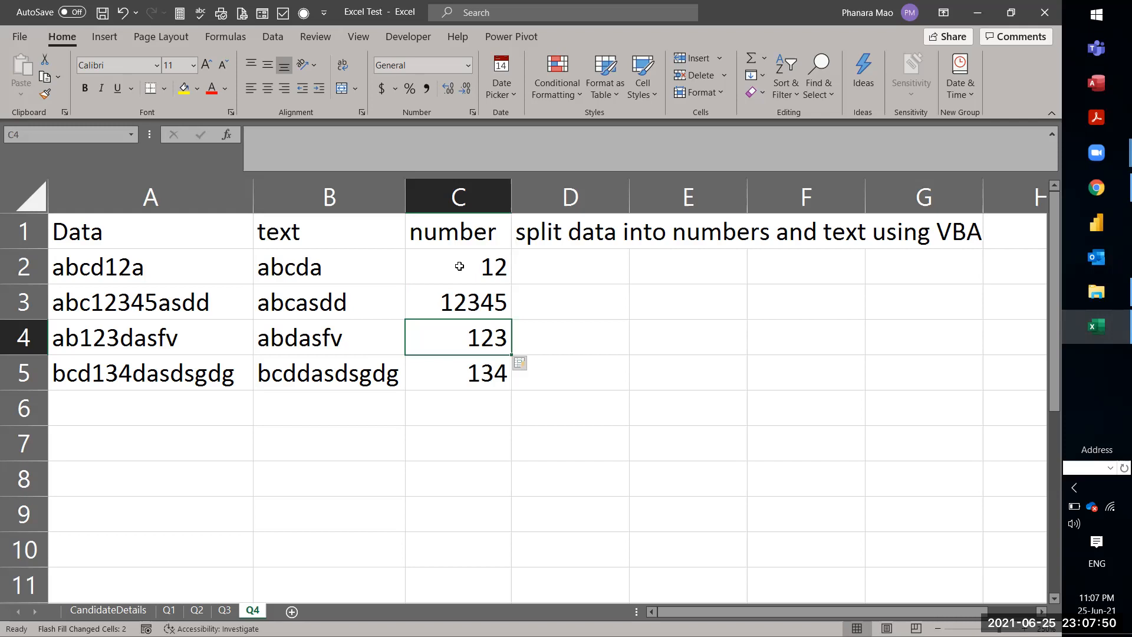
pyautogui.moveTo(148, 233); pyautogui.dragTo(462, 361)
pyautogui.click(486, 321)
pyautogui.click(430, 283)
pyautogui.click(372, 315)
pyautogui.click(426, 308)
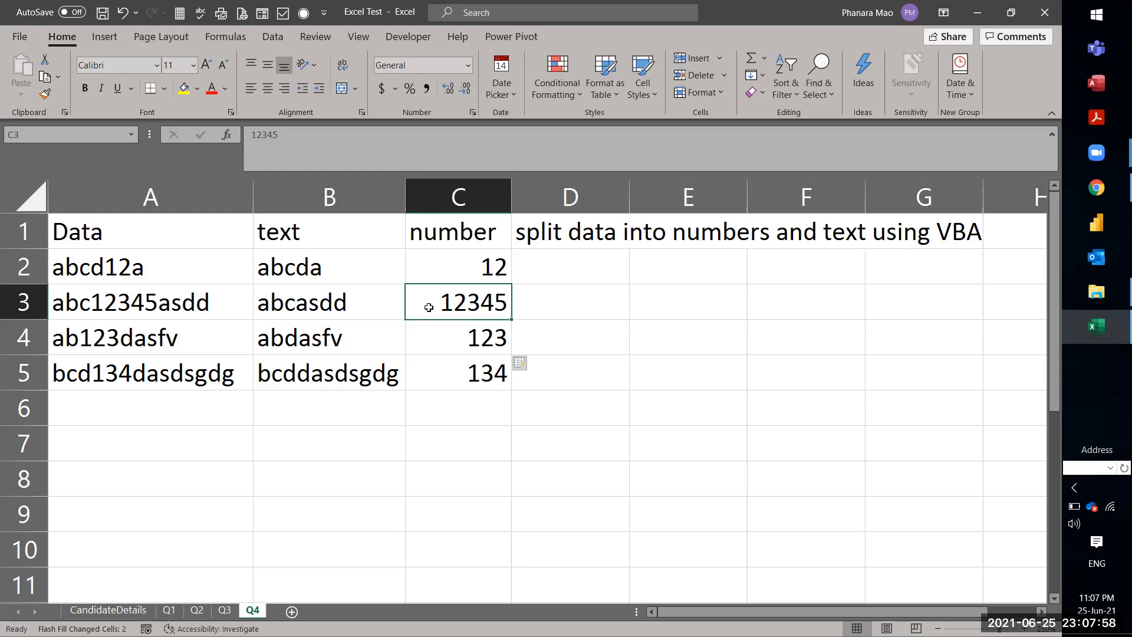
# Go to sheet Q3 and examine the two-column data range, the task description and the example conversion.
pyautogui.click(226, 611)
pyautogui.click(213, 327)
pyautogui.moveTo(48, 196); pyautogui.dragTo(160, 367)
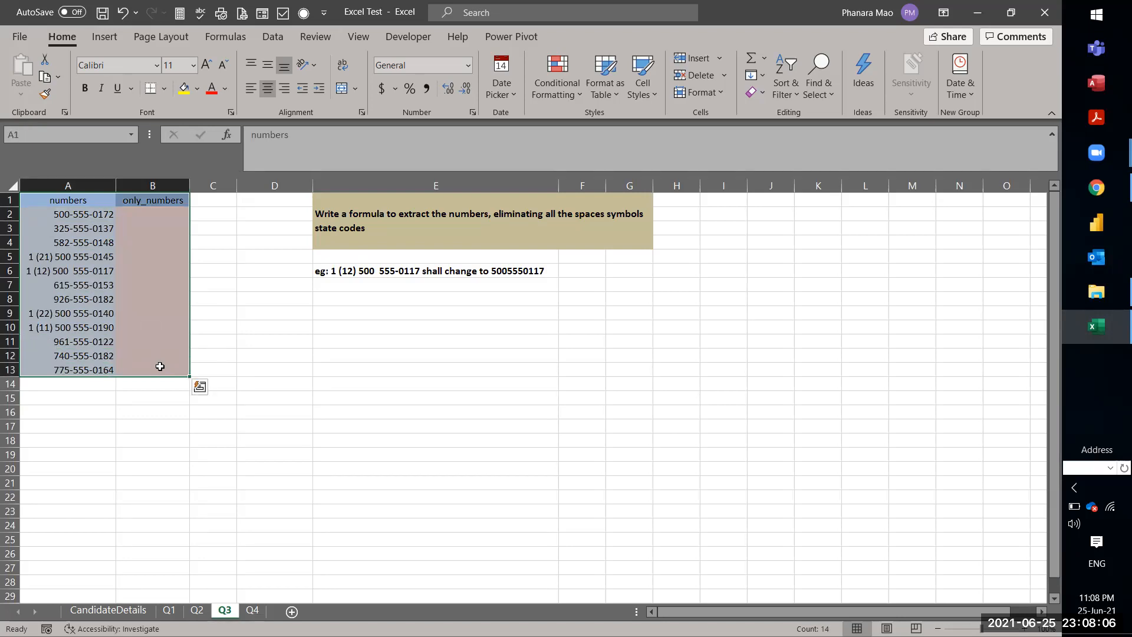
pyautogui.click(154, 200)
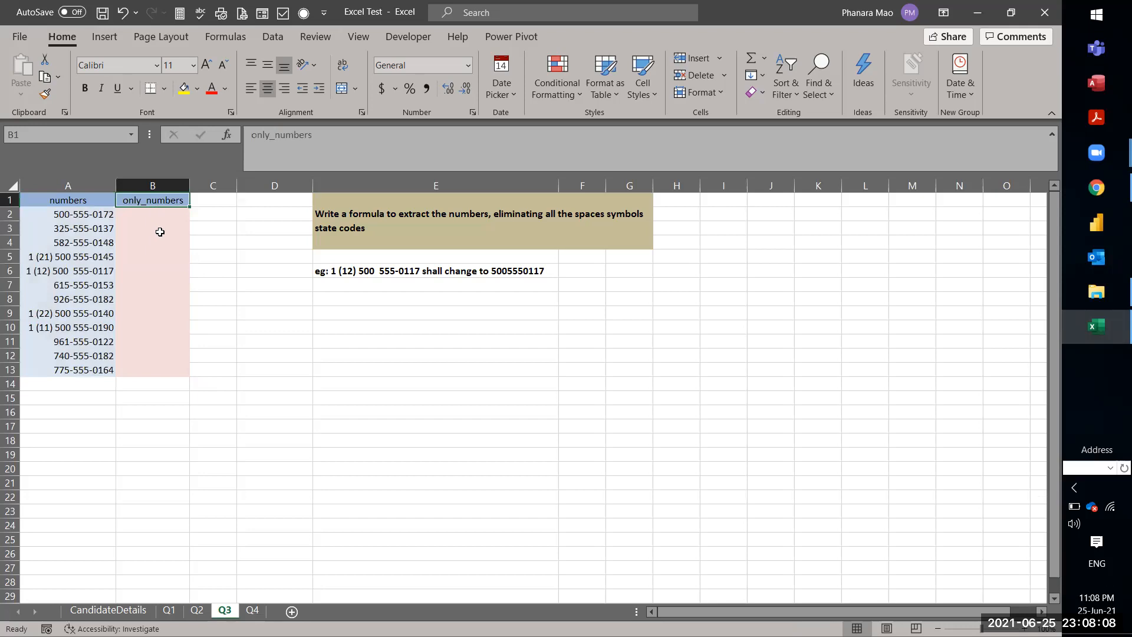
pyautogui.click(149, 213)
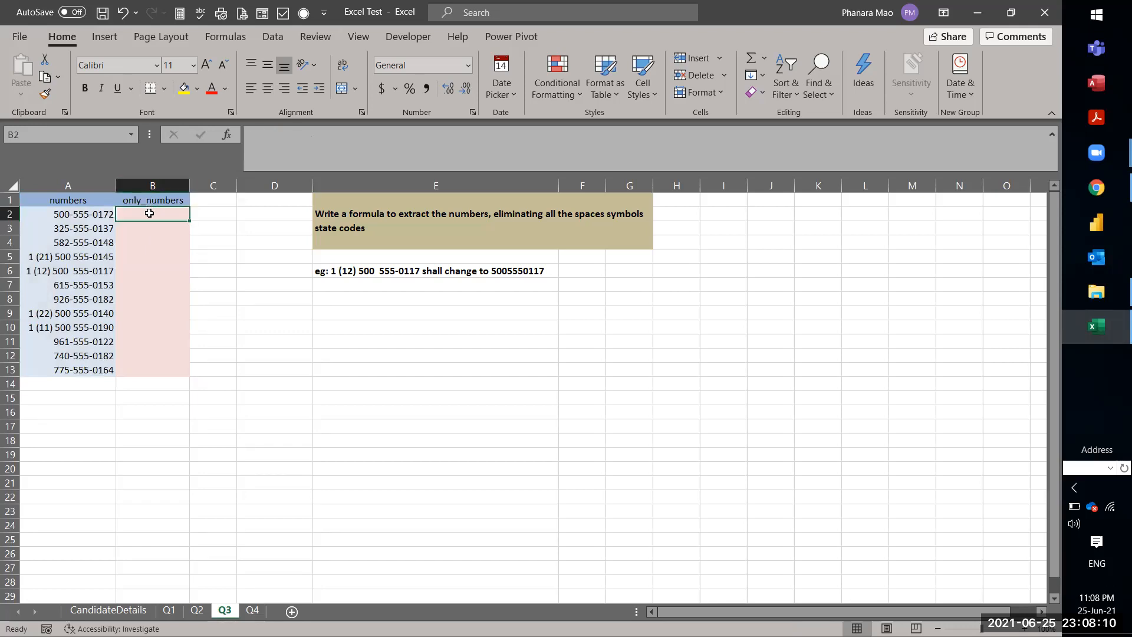
pyautogui.click(341, 271)
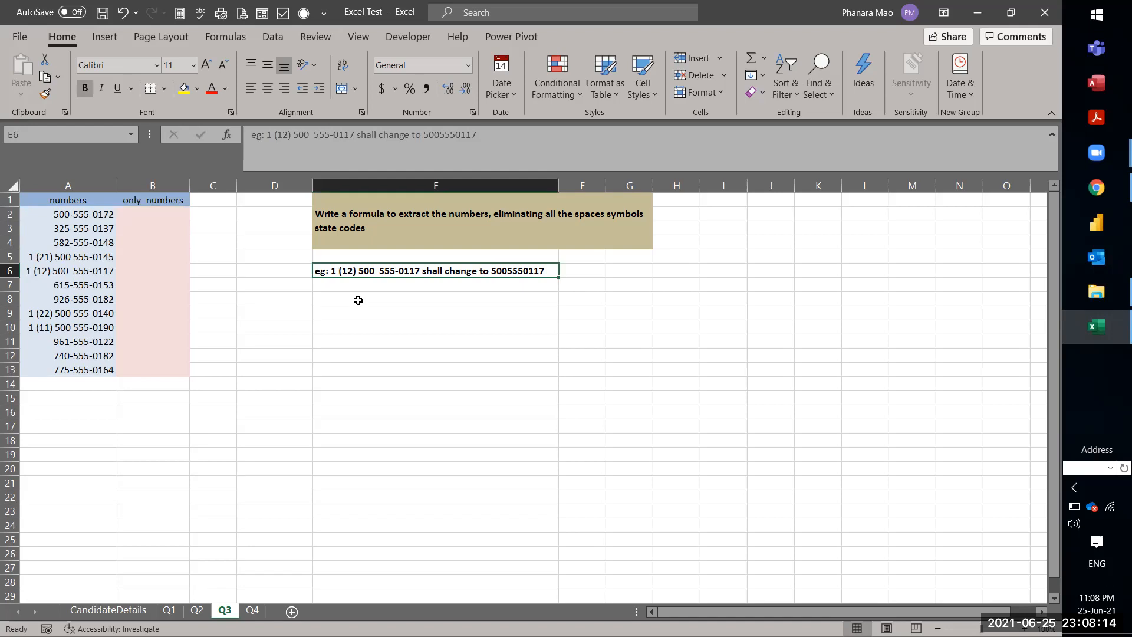
pyautogui.click(474, 225)
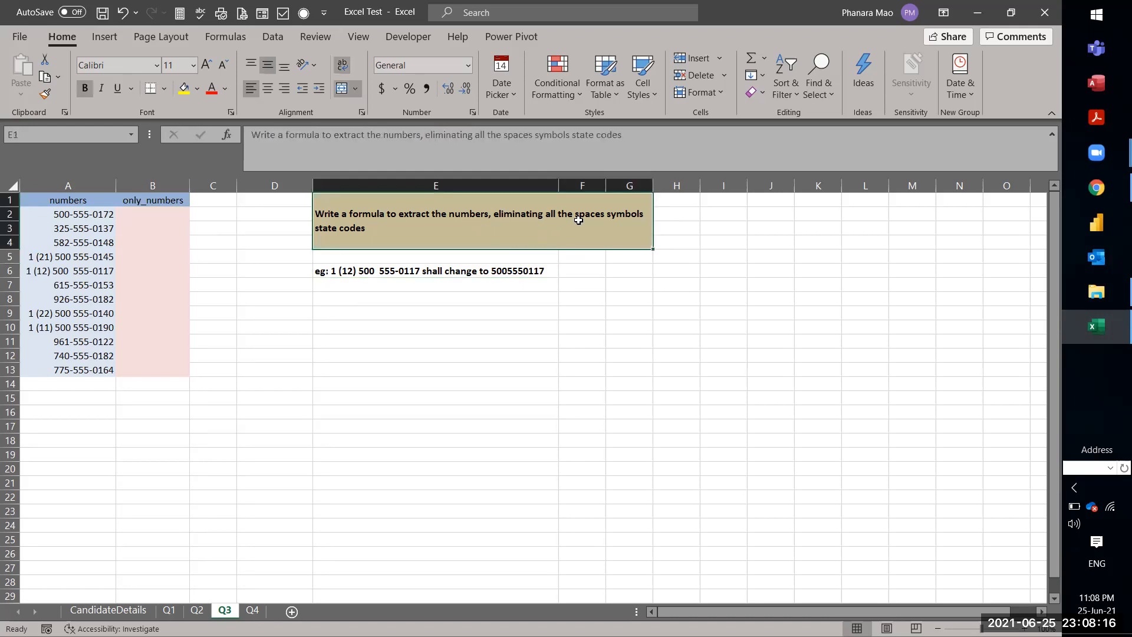
pyautogui.click(496, 344)
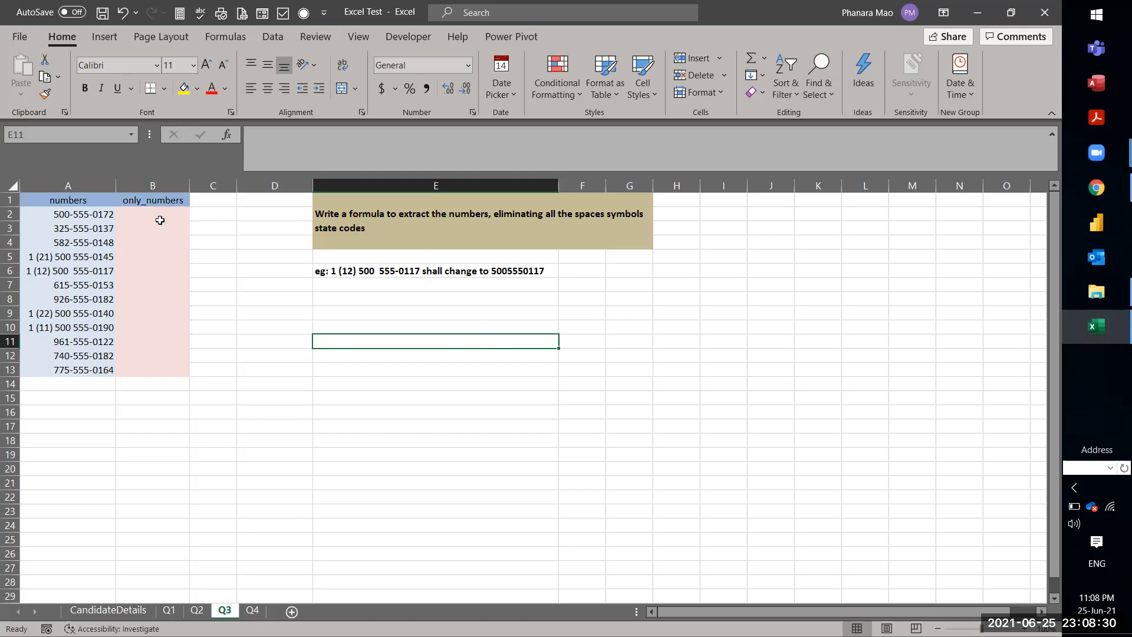
# Load range A1:B13 of sheet Q3 into Power Query as a table with headers.
pyautogui.moveTo(68, 201); pyautogui.dragTo(146, 369)
pyautogui.click(269, 34)
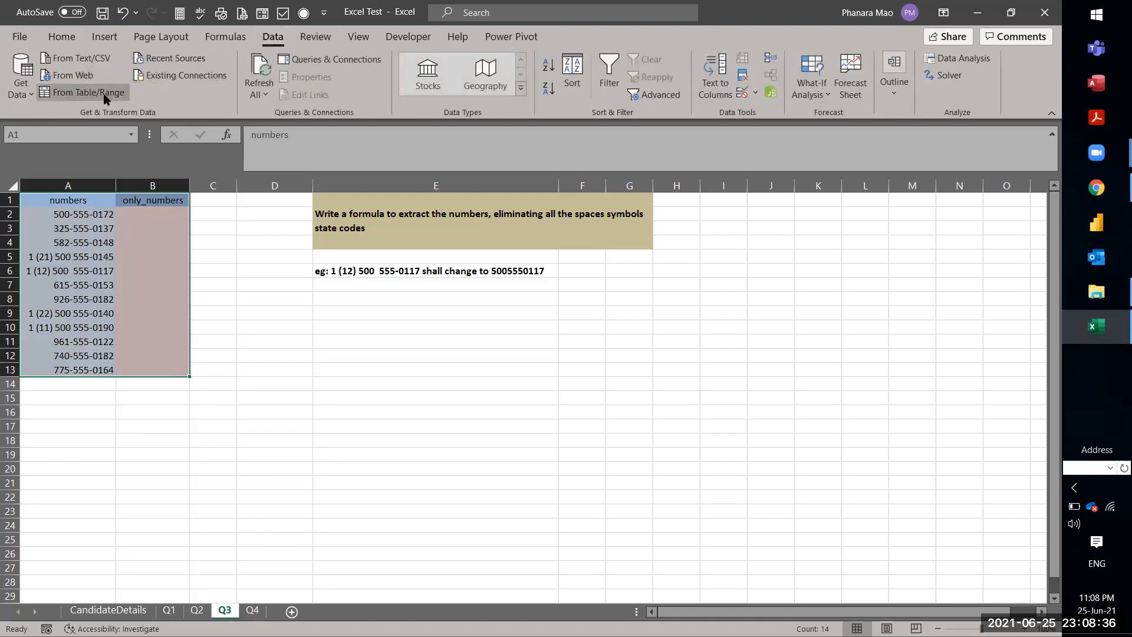
pyautogui.click(59, 91)
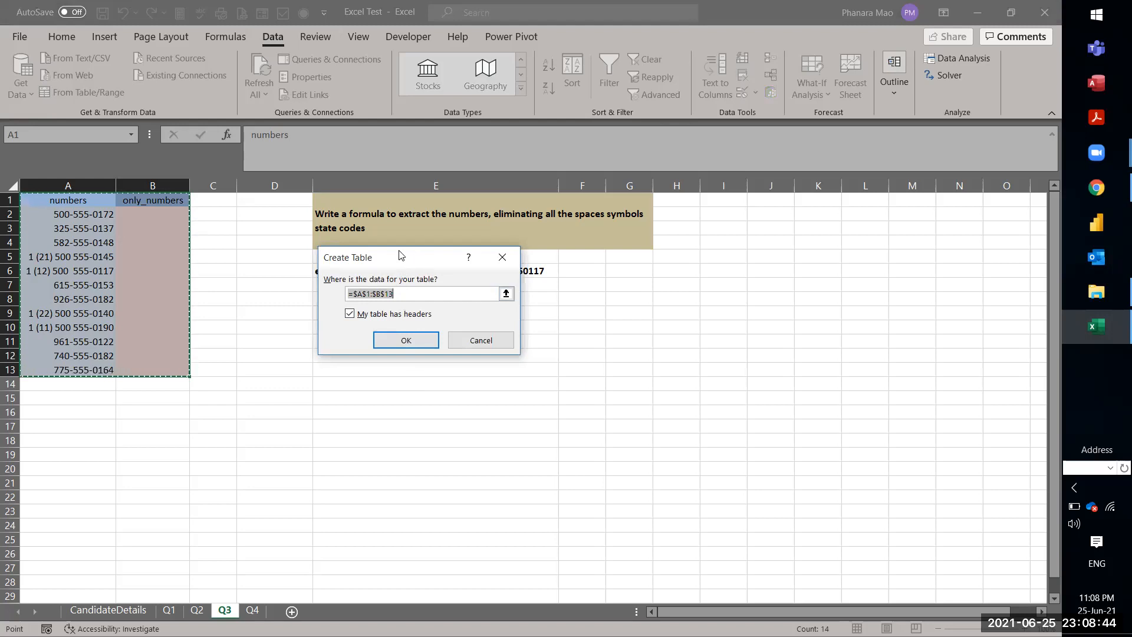
pyautogui.moveTo(412, 255); pyautogui.dragTo(390, 254)
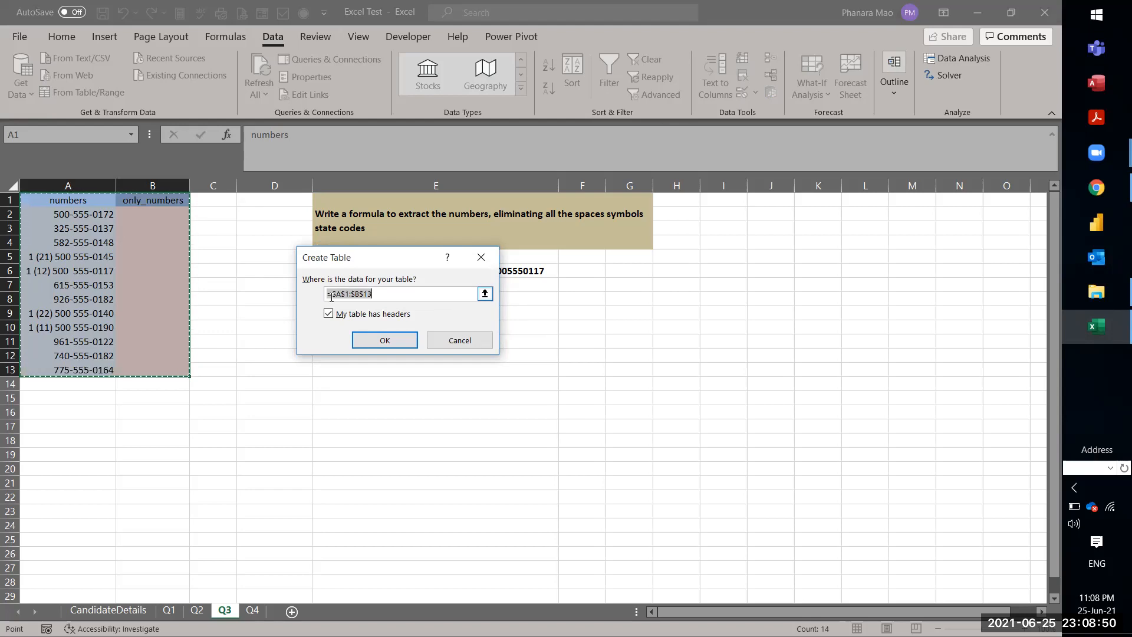
pyautogui.click(355, 338)
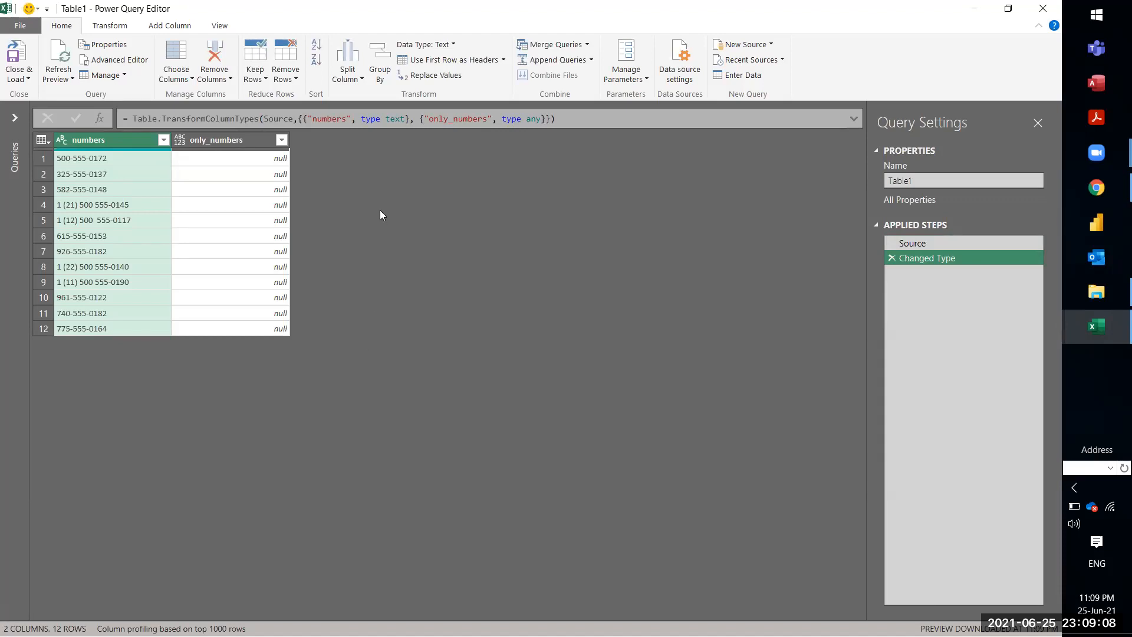
# Remove the empty only_numbers column from the query and duplicate the numbers column.
pyautogui.click(245, 142)
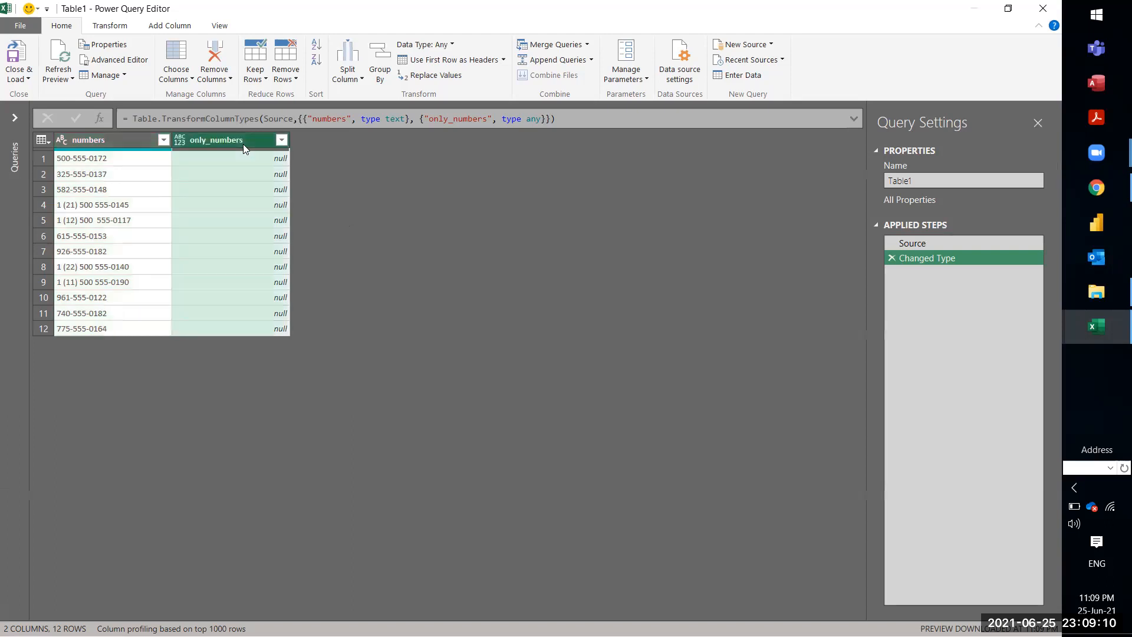
pyautogui.rightClick(243, 144)
pyautogui.click(271, 170)
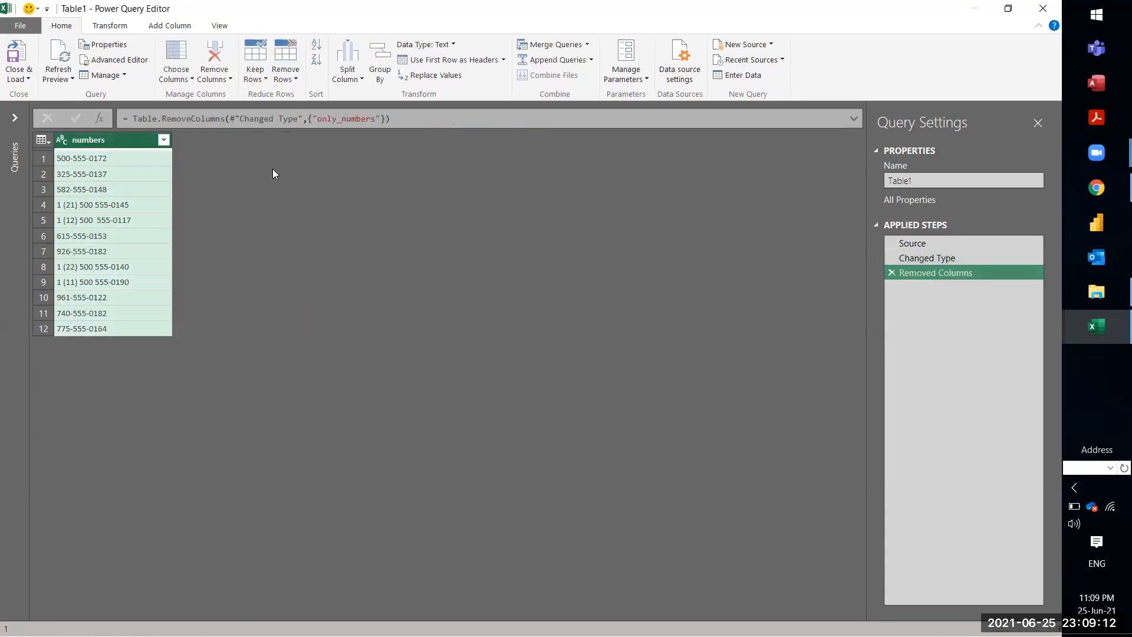
pyautogui.rightClick(118, 145)
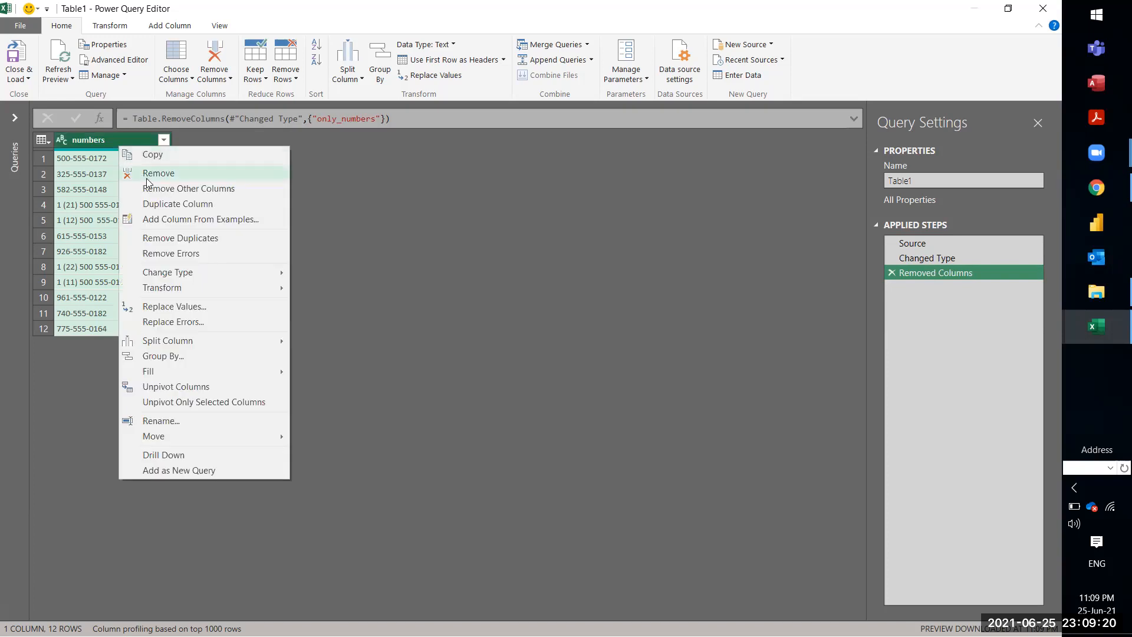
pyautogui.click(155, 199)
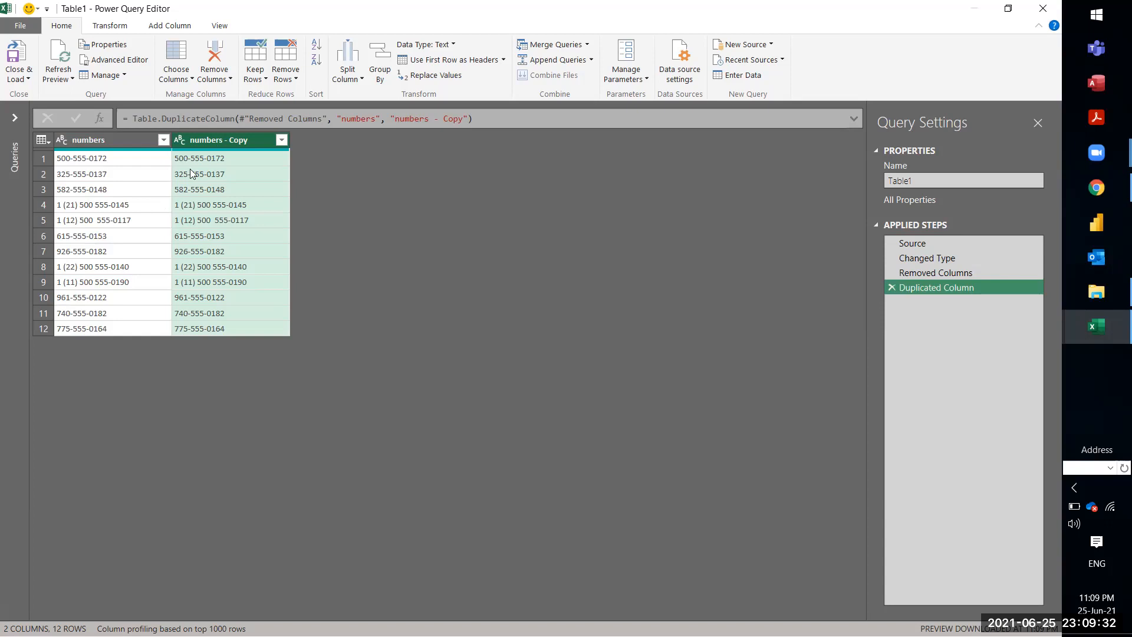
# Replace every hyphen (-) in the numbers - Copy column with nothing.
pyautogui.rightClick(219, 143)
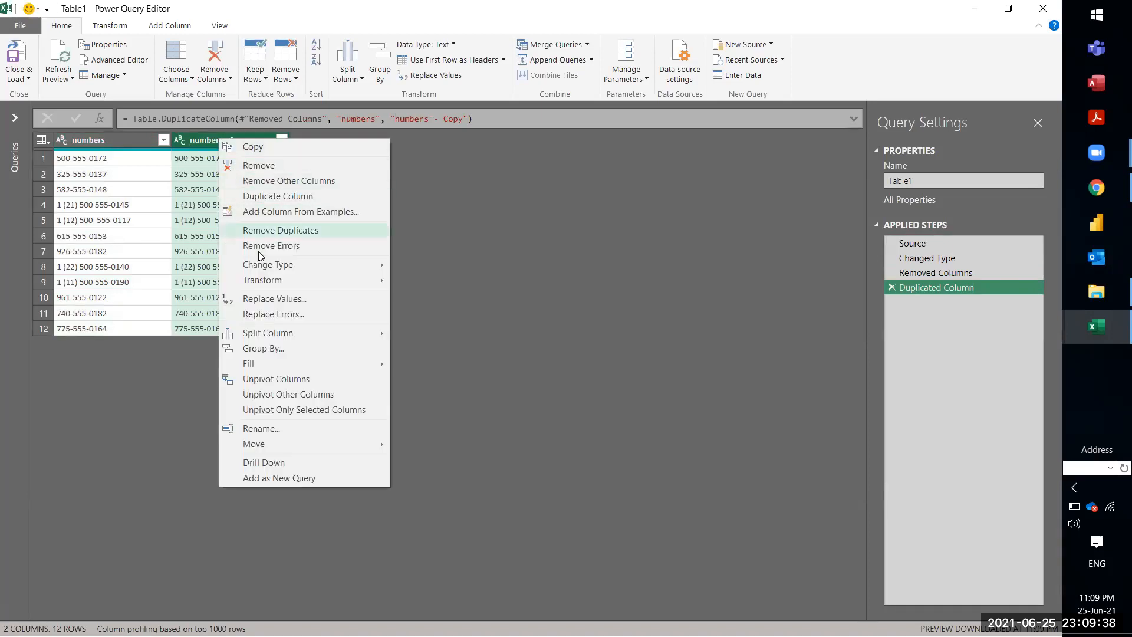
pyautogui.click(270, 309)
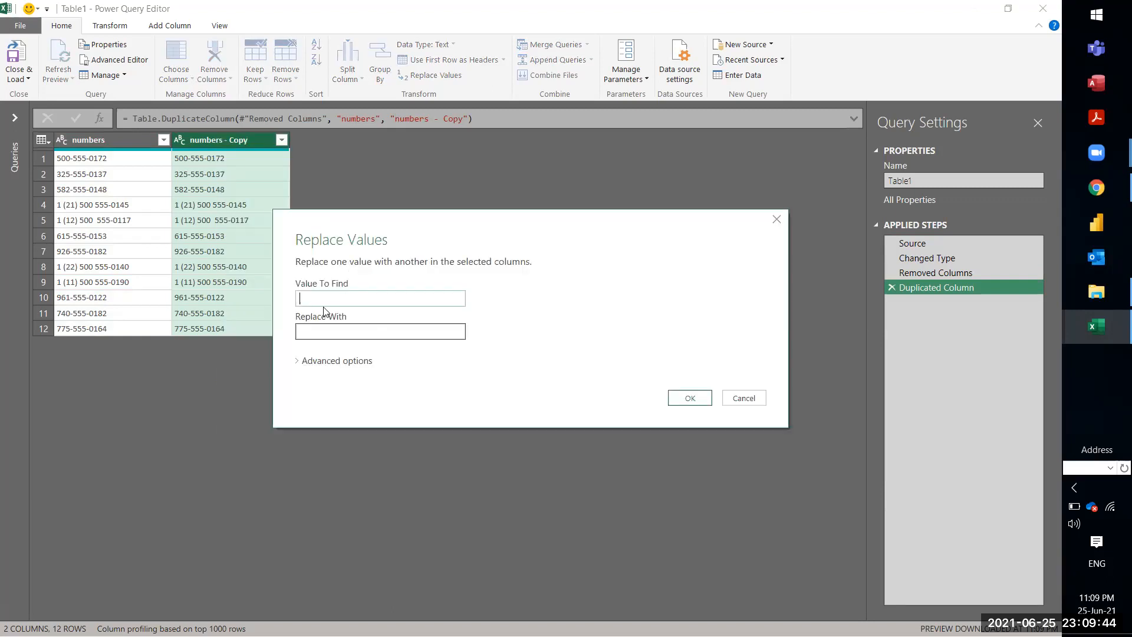
pyautogui.write('-')
pyautogui.click(691, 400)
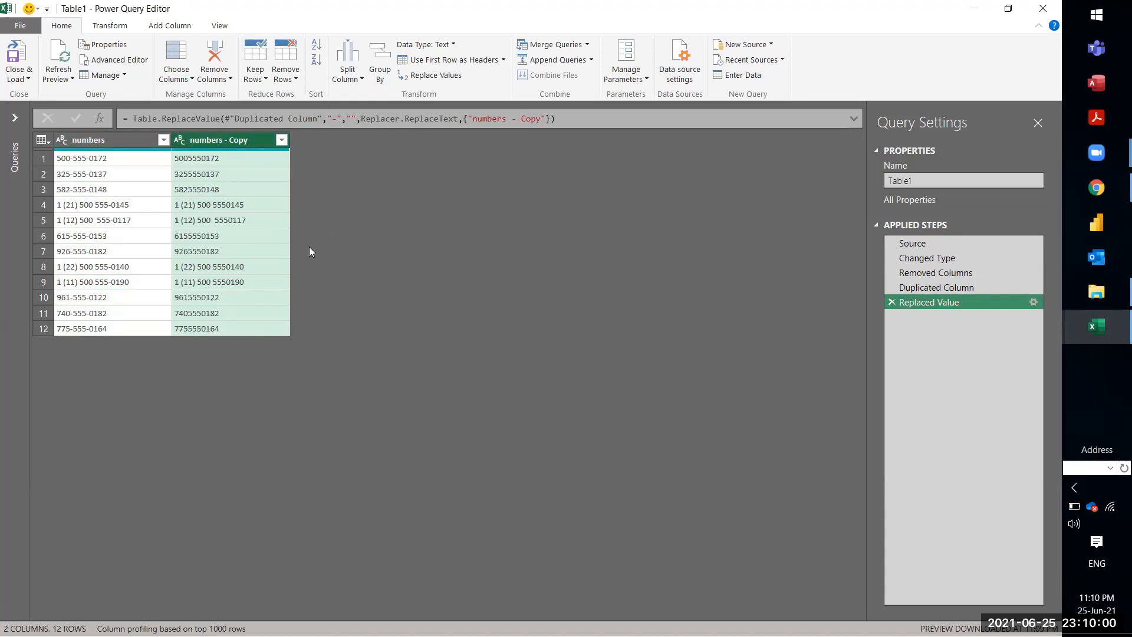
# Replace every space in the numbers - Copy column with nothing.
pyautogui.rightClick(220, 141)
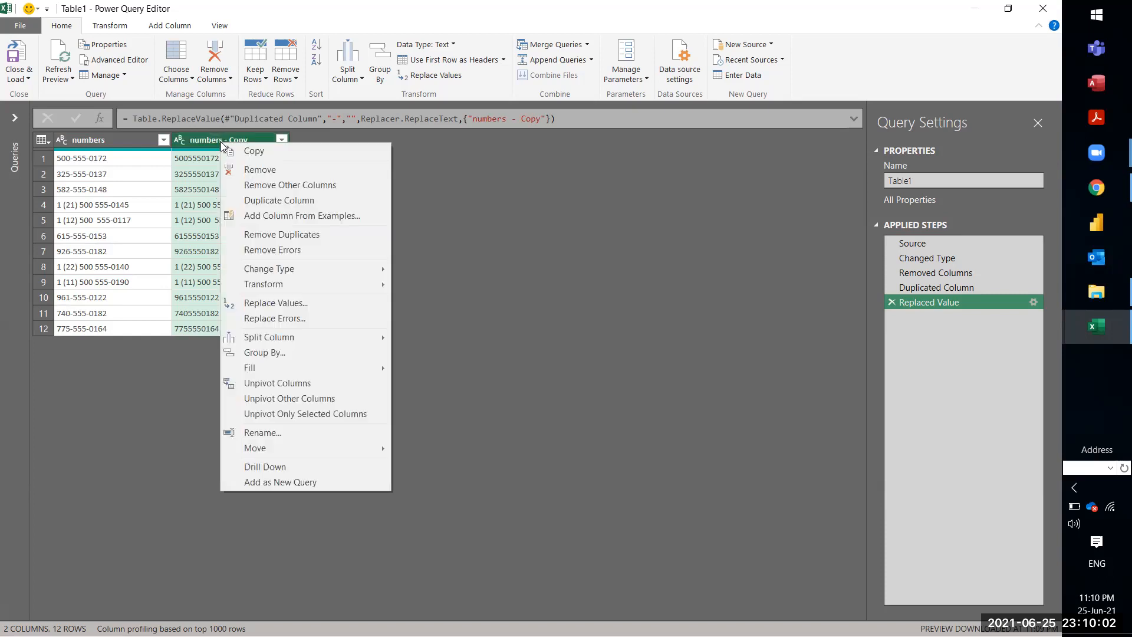
pyautogui.click(268, 303)
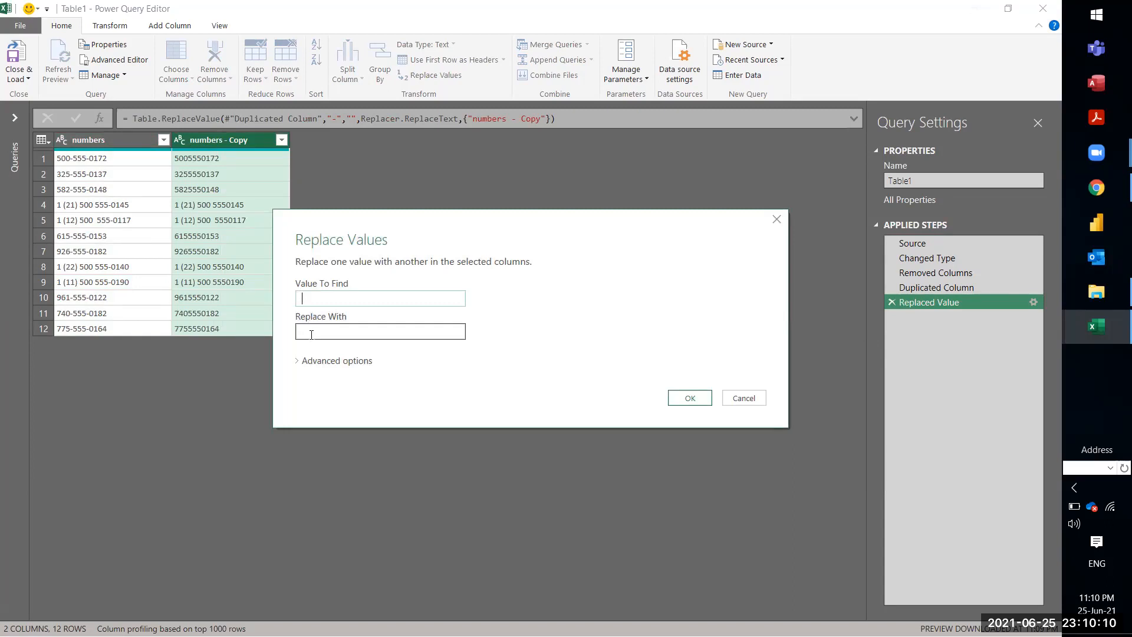
pyautogui.click(684, 400)
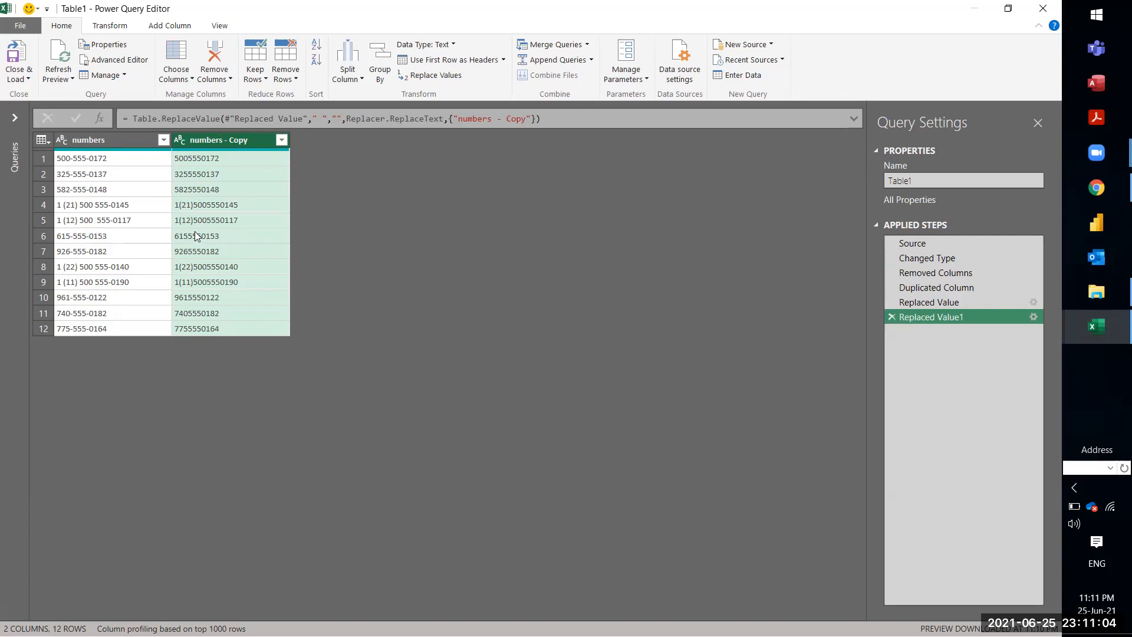
# Split the numbers - Copy column by number of characters, using 10 characters, once as far right as possible.
pyautogui.rightClick(239, 144)
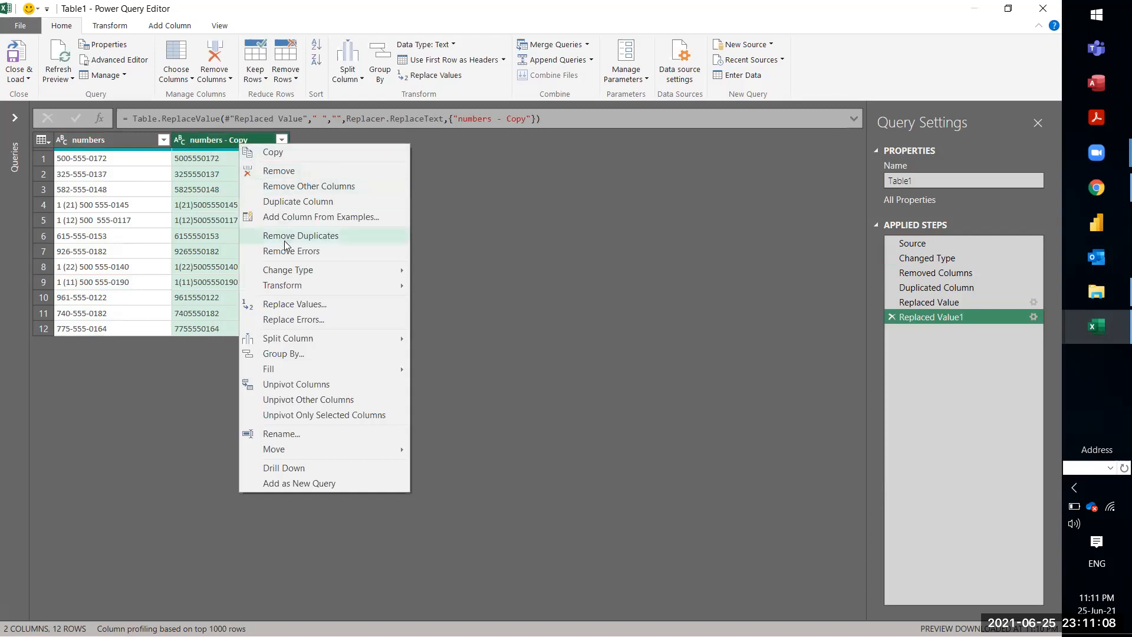
pyautogui.moveTo(288, 345)
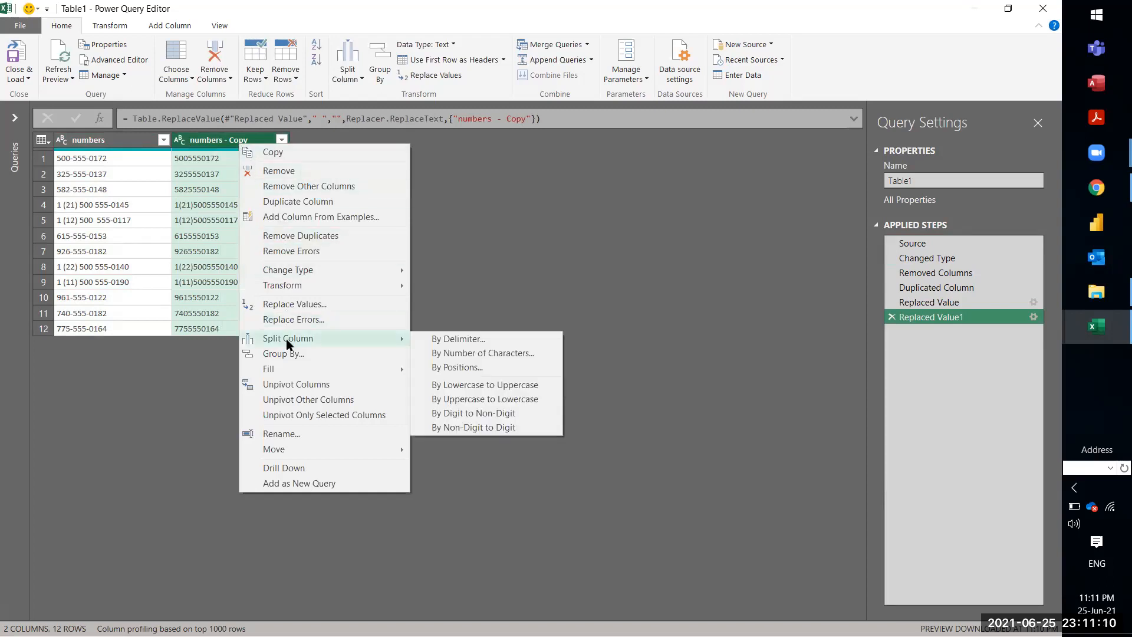
pyautogui.click(451, 354)
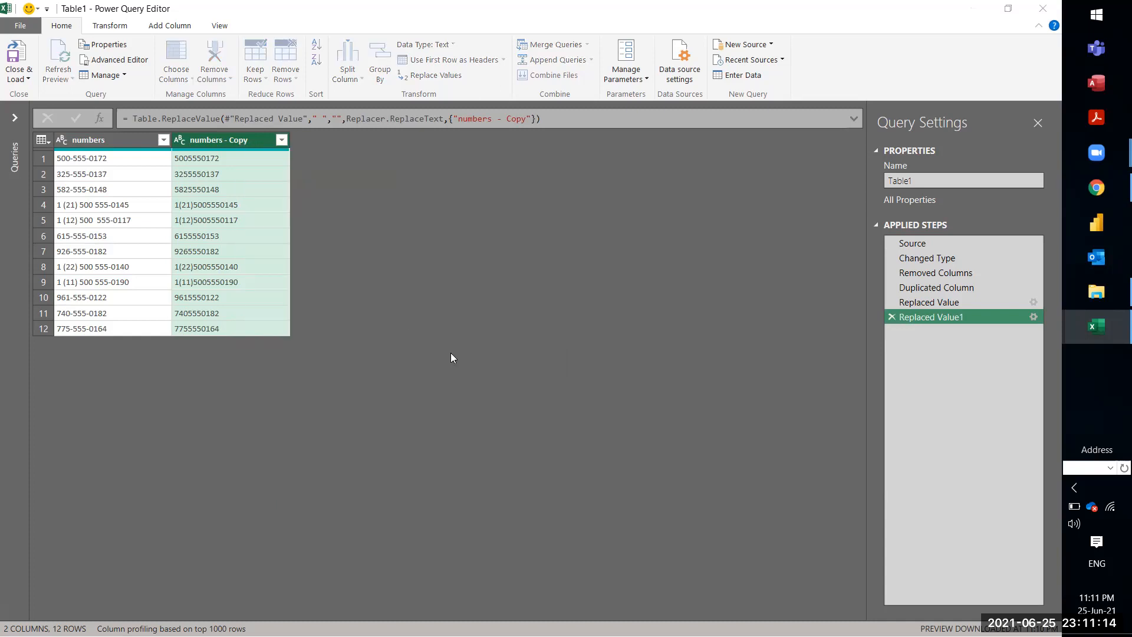
pyautogui.write('10')
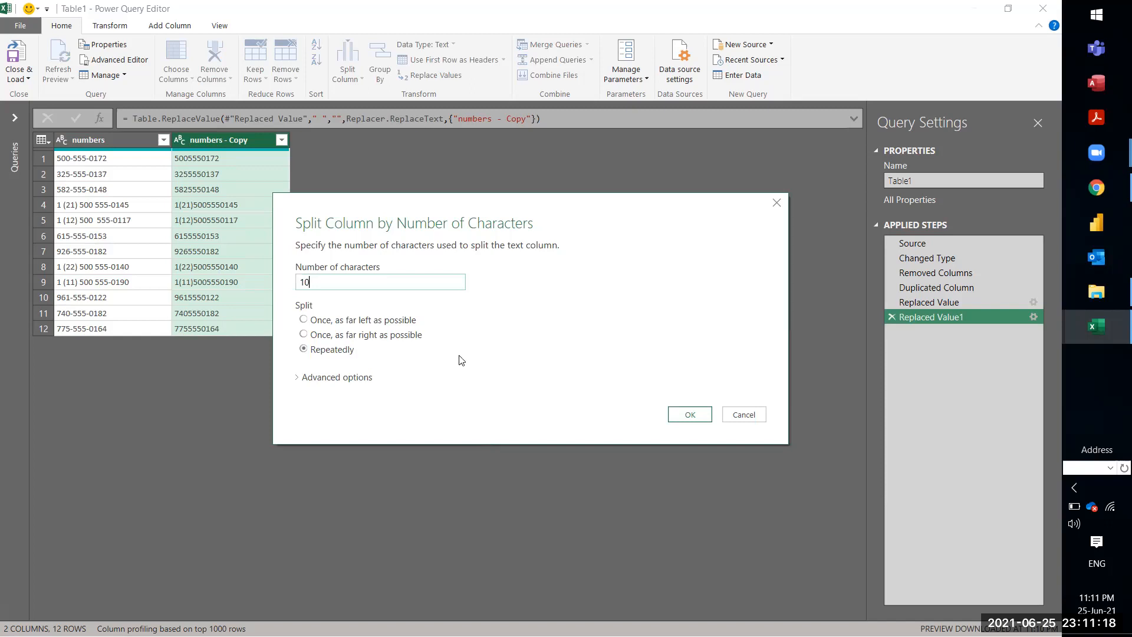
pyautogui.click(405, 336)
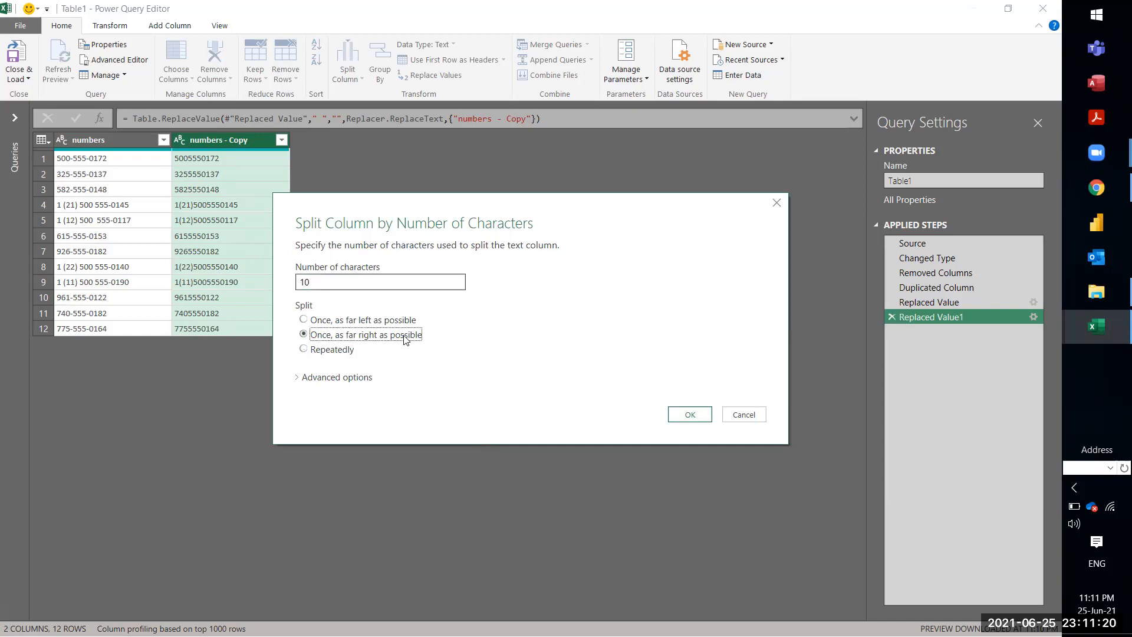
pyautogui.click(699, 418)
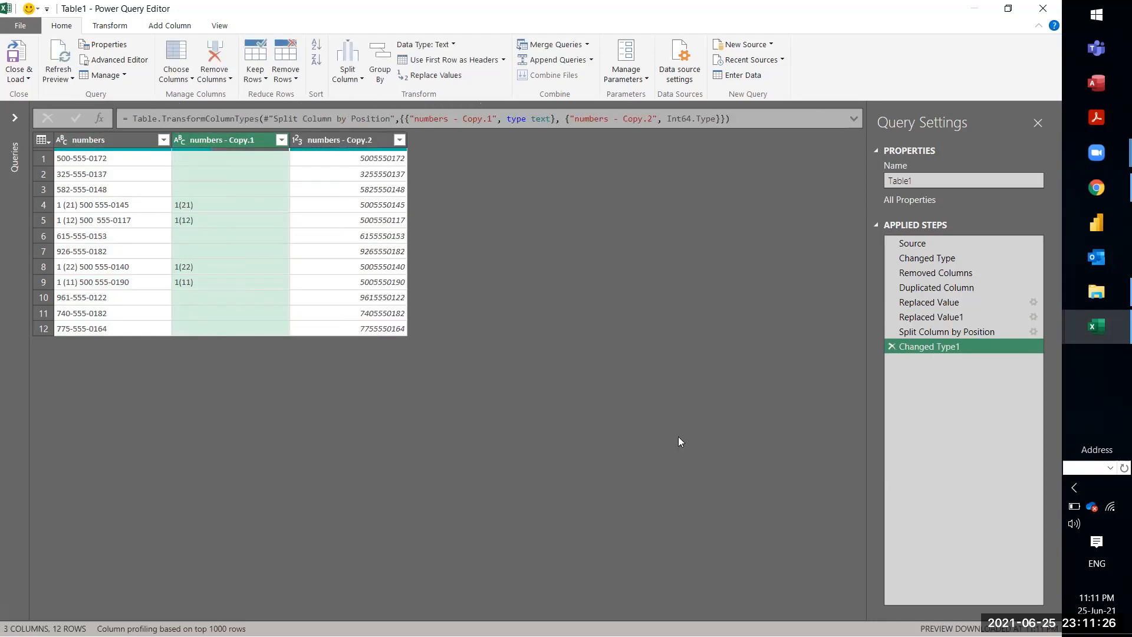
# Remove the numbers - Copy.1 column and rename numbers - Copy.2 as only_numbers.
pyautogui.rightClick(233, 139)
pyautogui.click(246, 169)
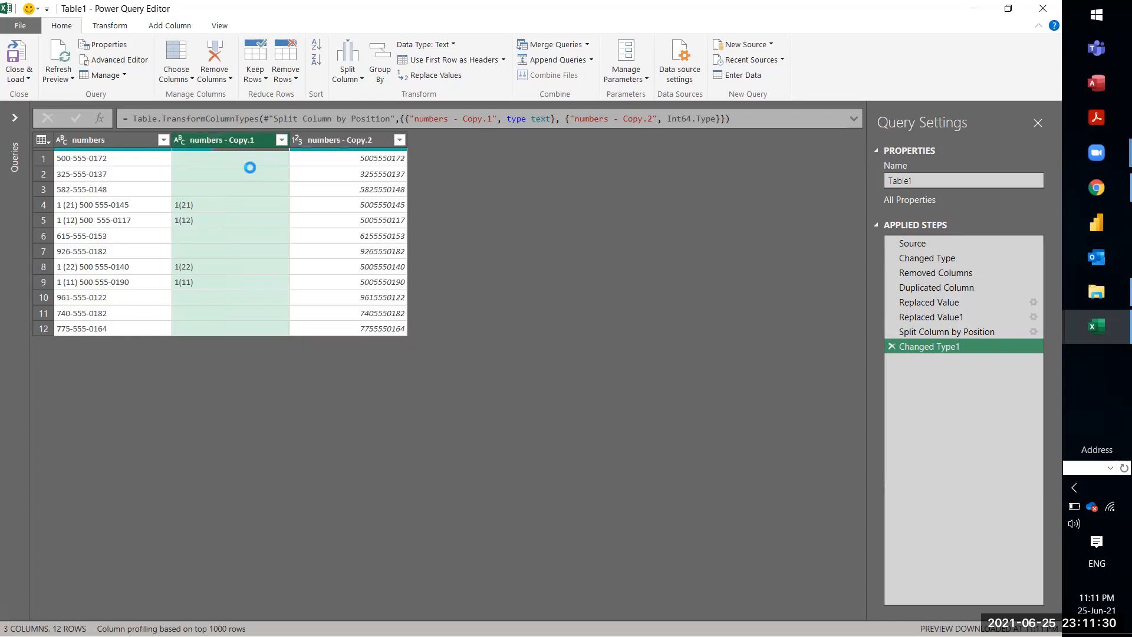
pyautogui.doubleClick(189, 140)
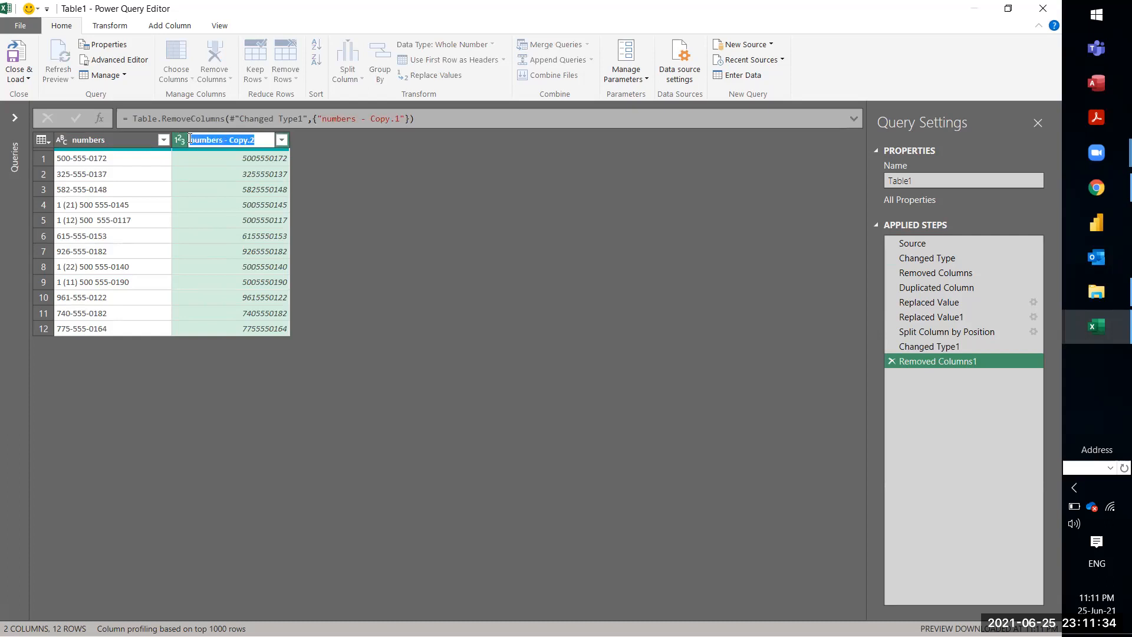
pyautogui.click(251, 140)
pyautogui.press('BackSpace')
pyautogui.press('BackSpace')
pyautogui.press('BackSpace')
pyautogui.press('BackSpace')
pyautogui.press('Delete')
pyautogui.press('Delete')
pyautogui.press('BackSpace')
pyautogui.press('Home')
pyautogui.write('only_')
pyautogui.press('Return')
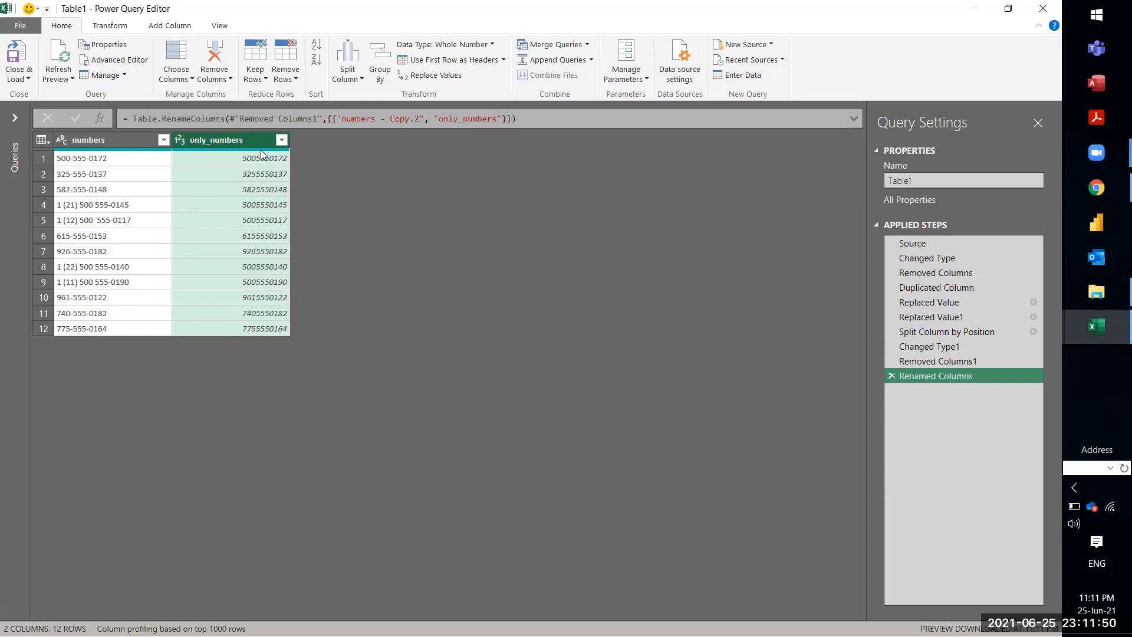
# Close the query and load it as a table into the existing worksheet Q3 at cell I1.
pyautogui.moveTo(261, 151)
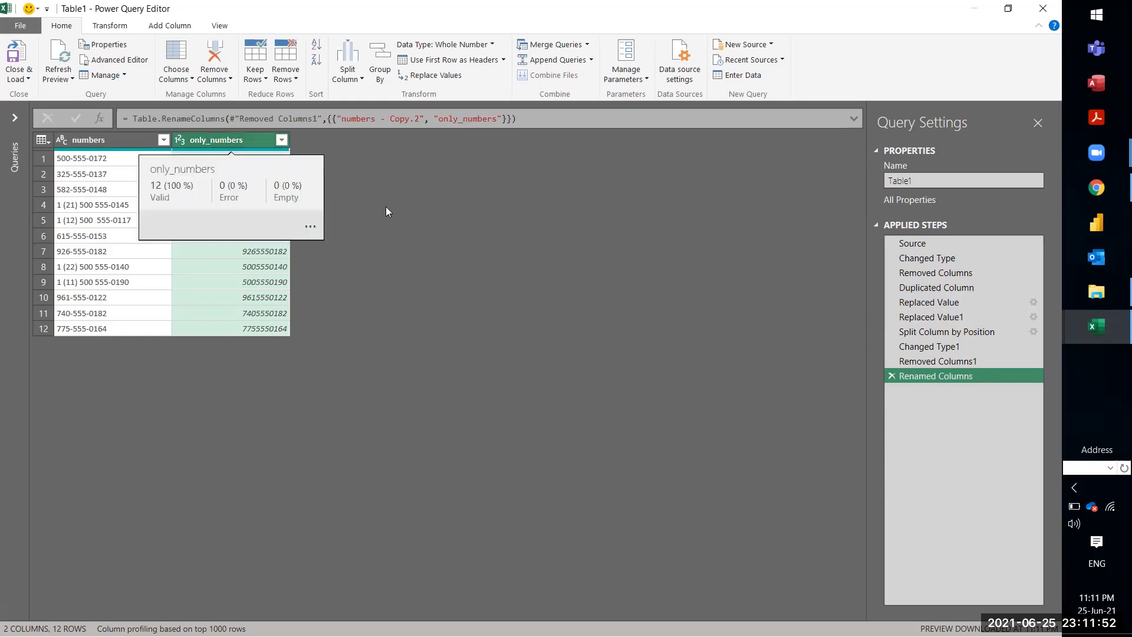
pyautogui.click(145, 141)
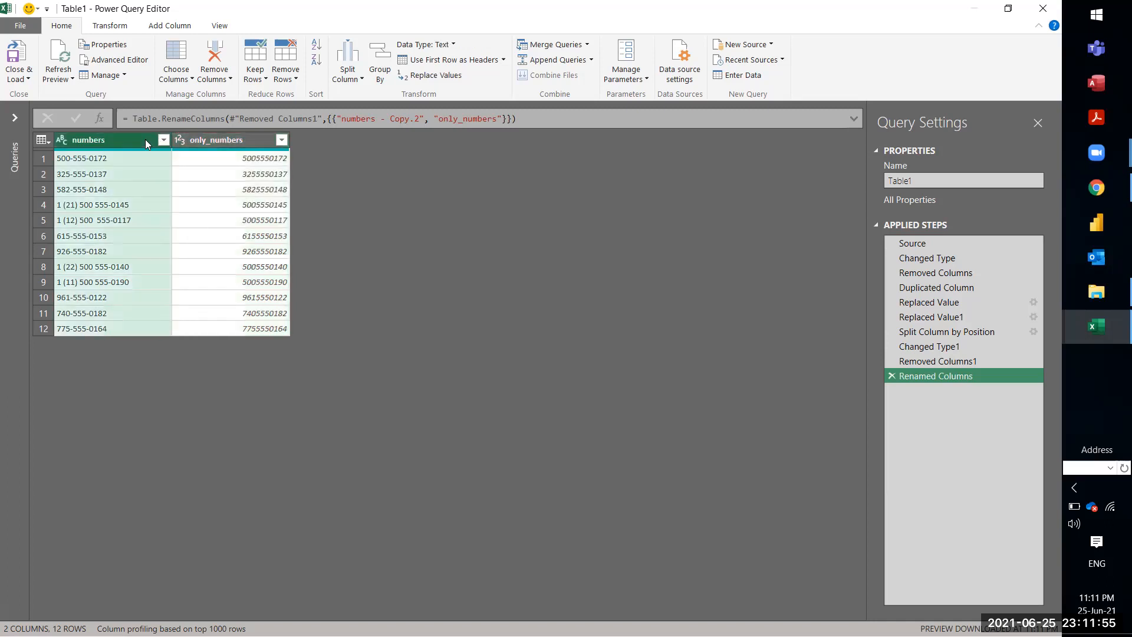
pyautogui.click(20, 79)
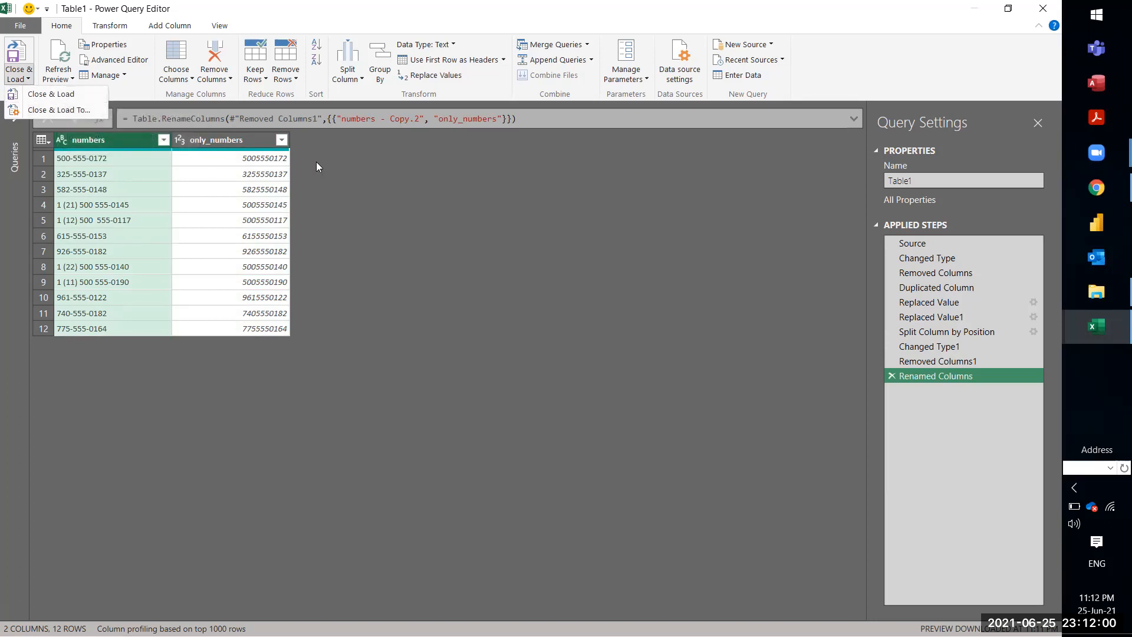
pyautogui.click(334, 166)
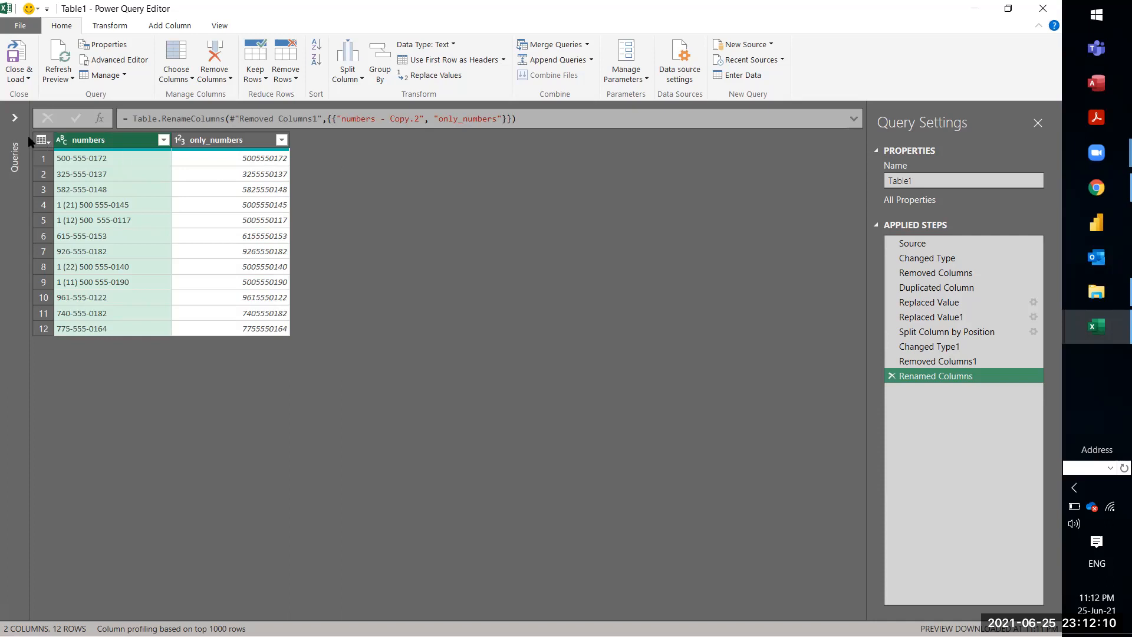
pyautogui.click(14, 76)
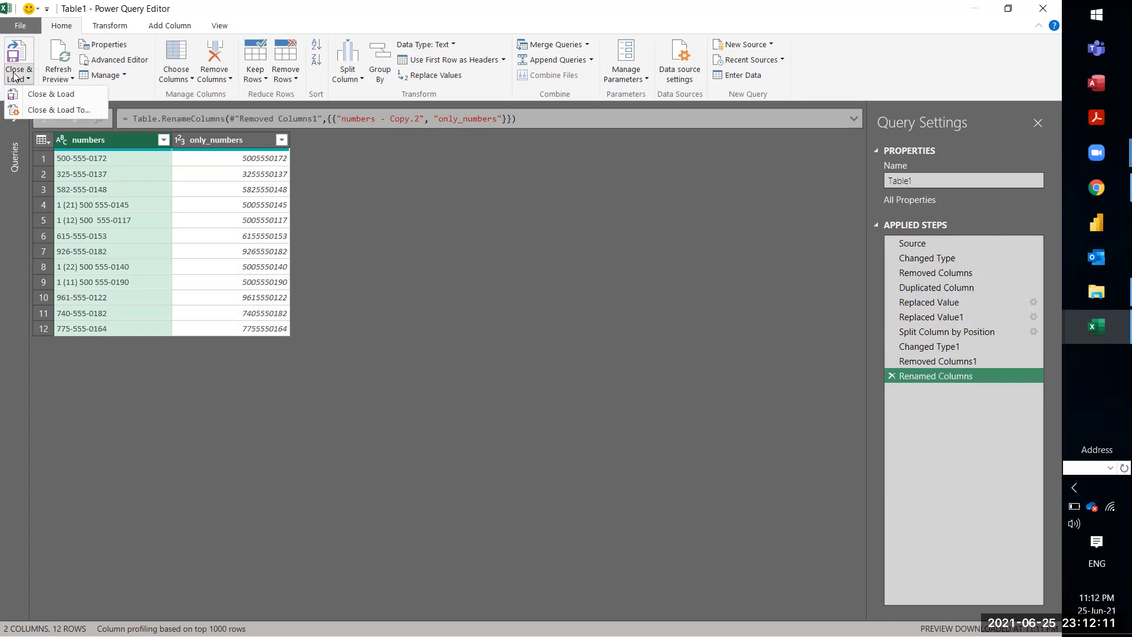
pyautogui.click(48, 110)
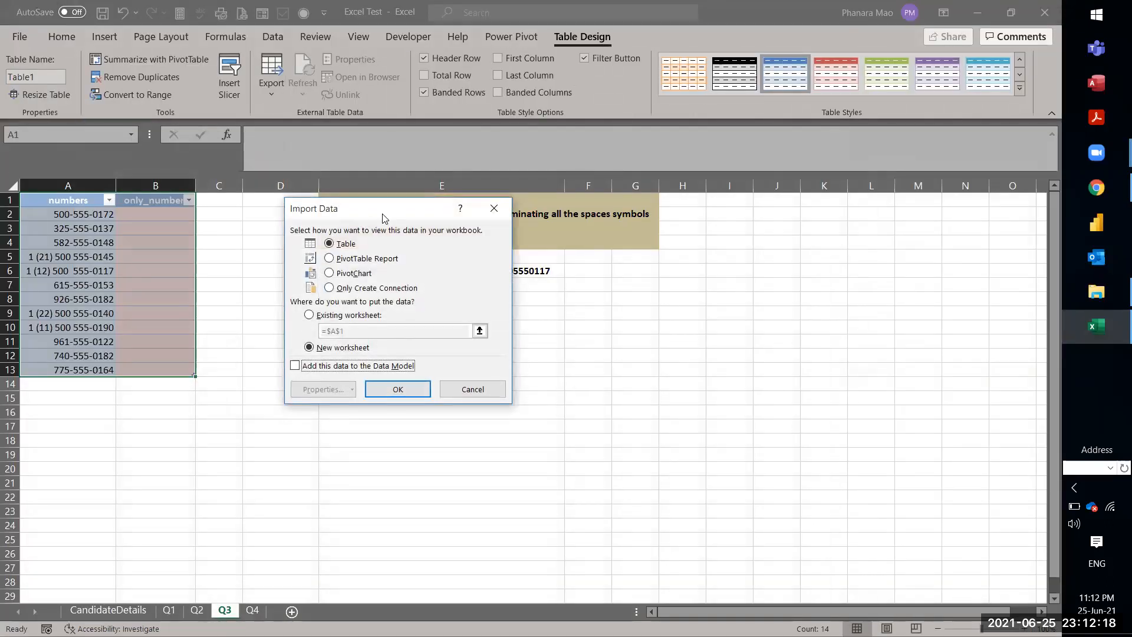
pyautogui.moveTo(387, 217); pyautogui.dragTo(446, 214)
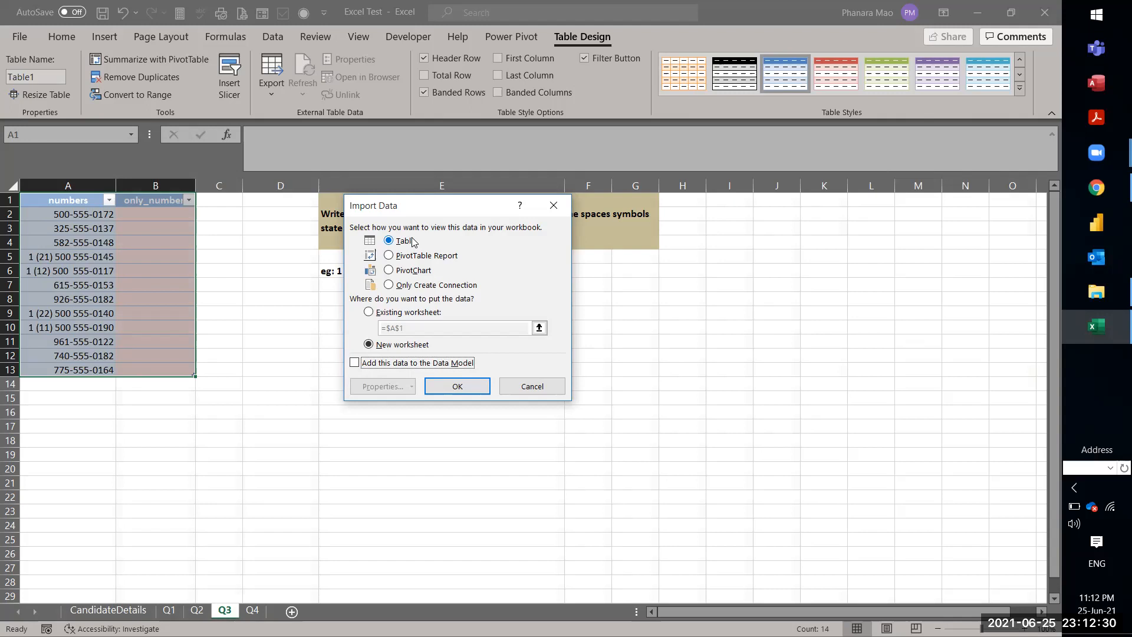
pyautogui.click(378, 315)
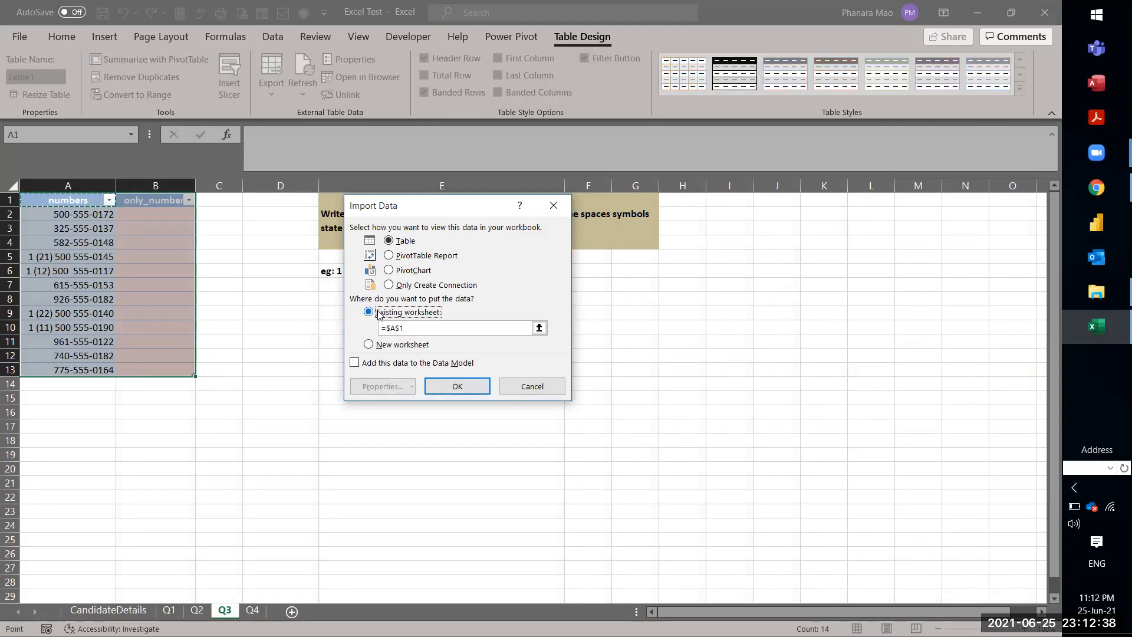
pyautogui.moveTo(419, 329); pyautogui.dragTo(353, 329)
pyautogui.press('BackSpace')
pyautogui.click(724, 202)
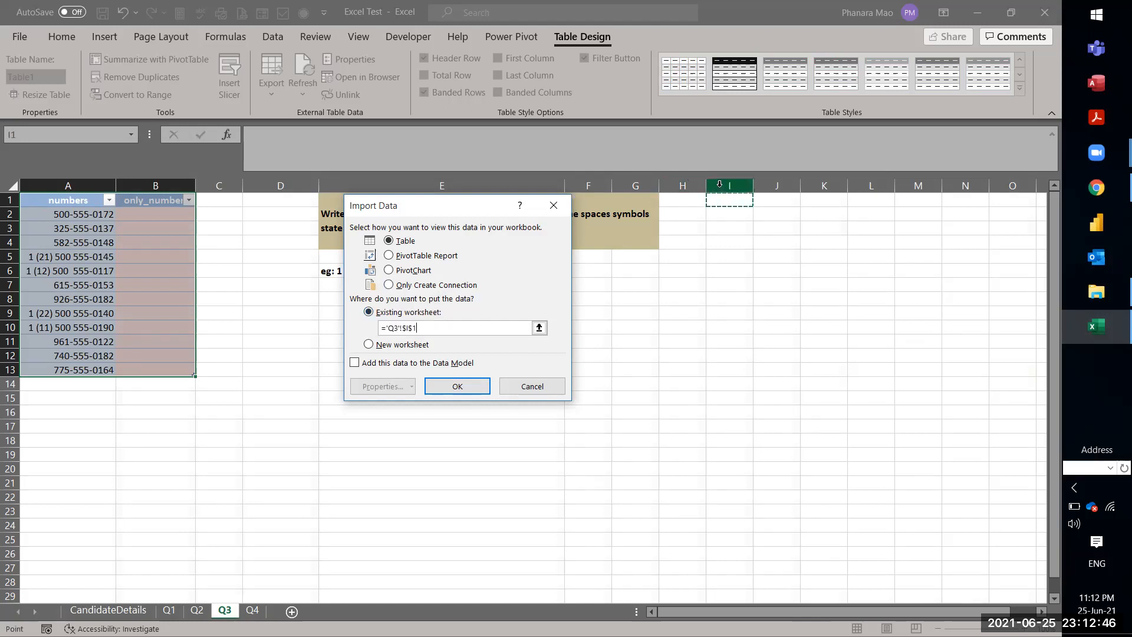
pyautogui.click(443, 389)
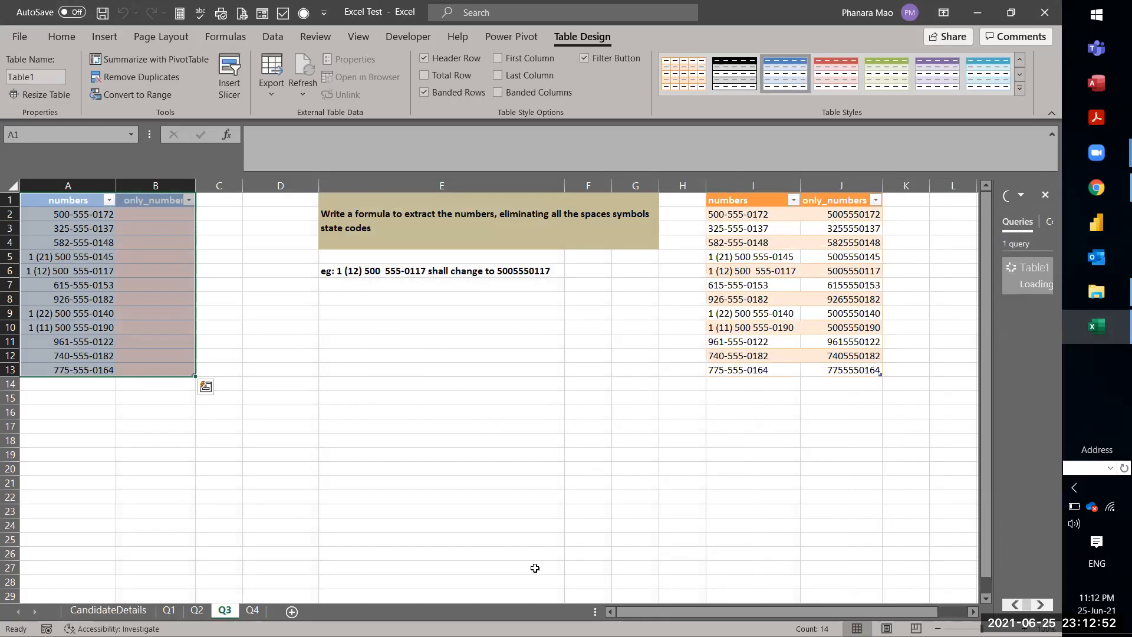
# Check the loaded table against the source numbers and save the workbook.
pyautogui.moveTo(655, 612); pyautogui.dragTo(701, 604)
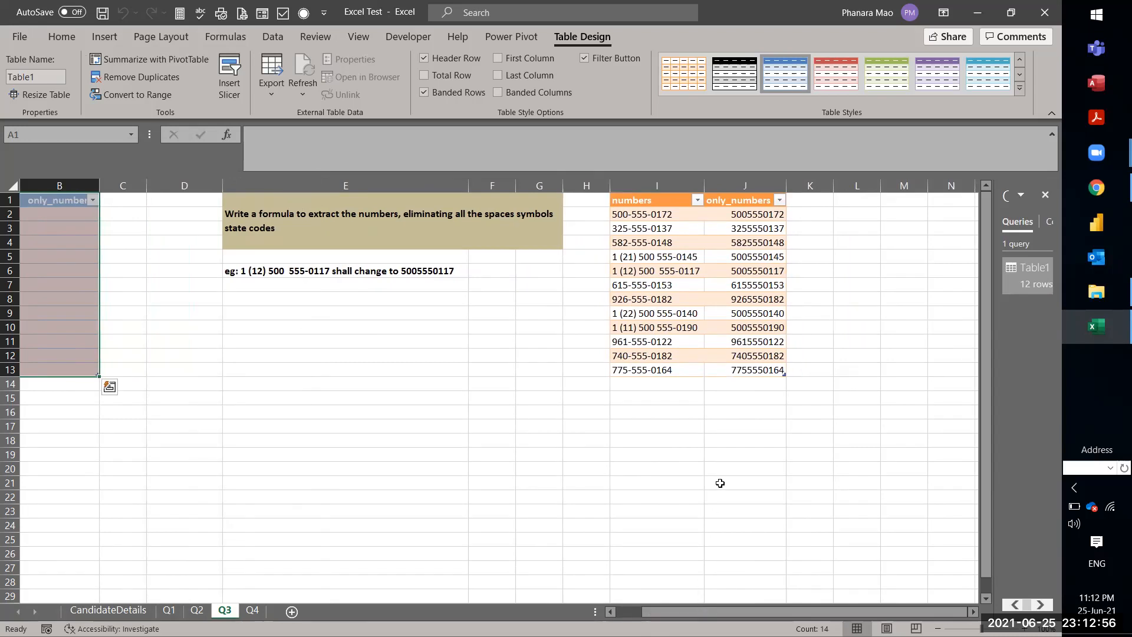
pyautogui.click(761, 320)
pyautogui.click(735, 244)
pyautogui.click(670, 244)
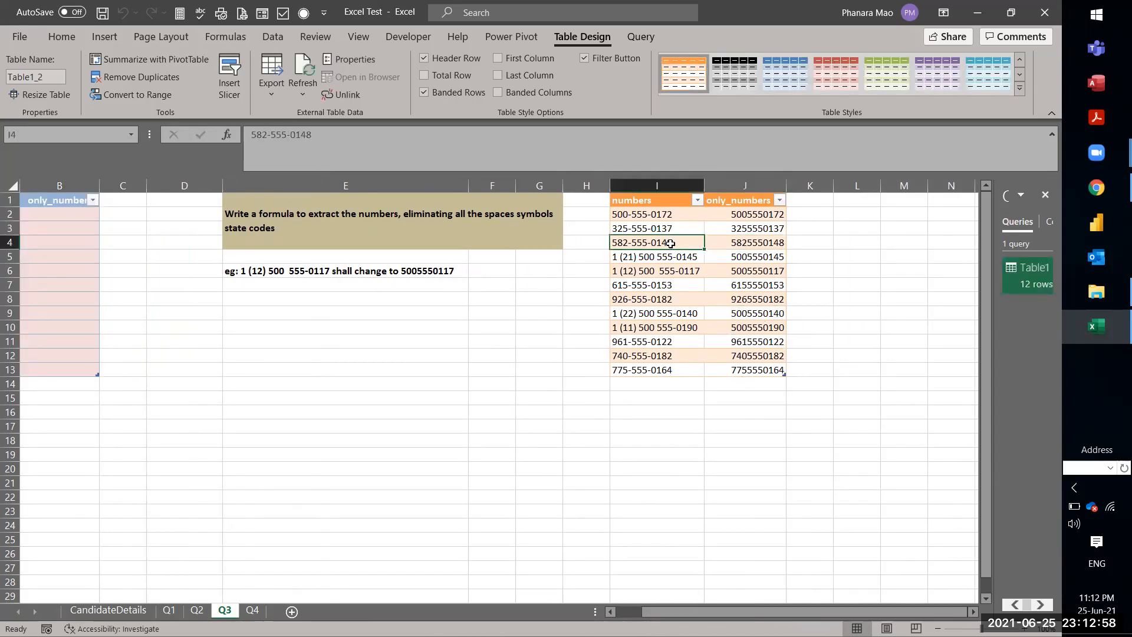
pyautogui.press('Home')
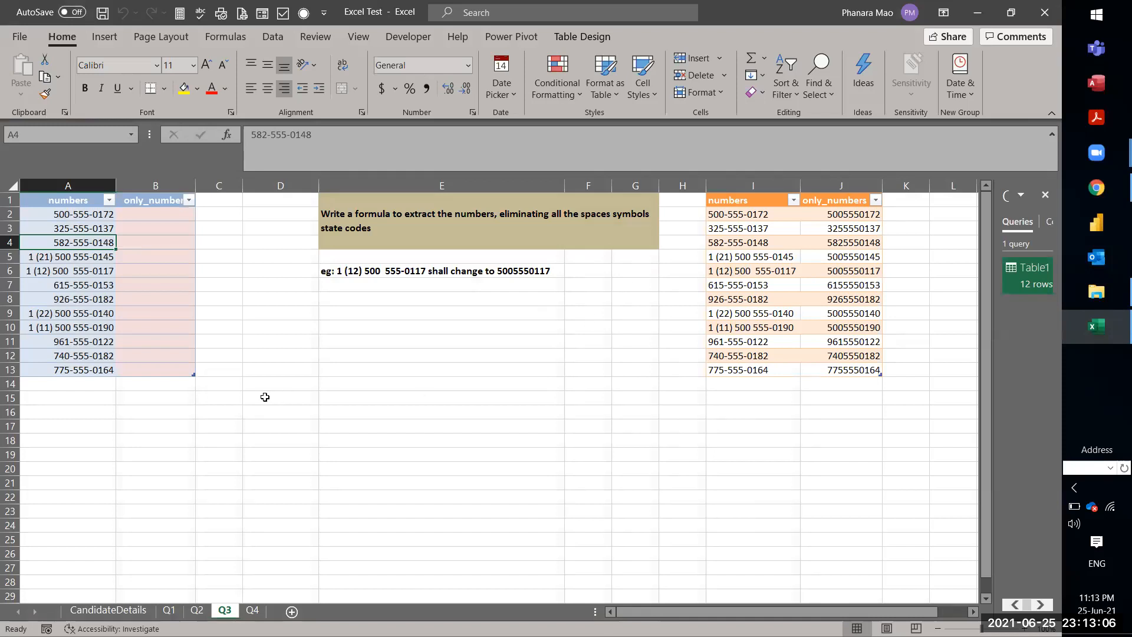
pyautogui.click(246, 386)
pyautogui.click(95, 387)
pyautogui.hotkey('ctrl', 's')
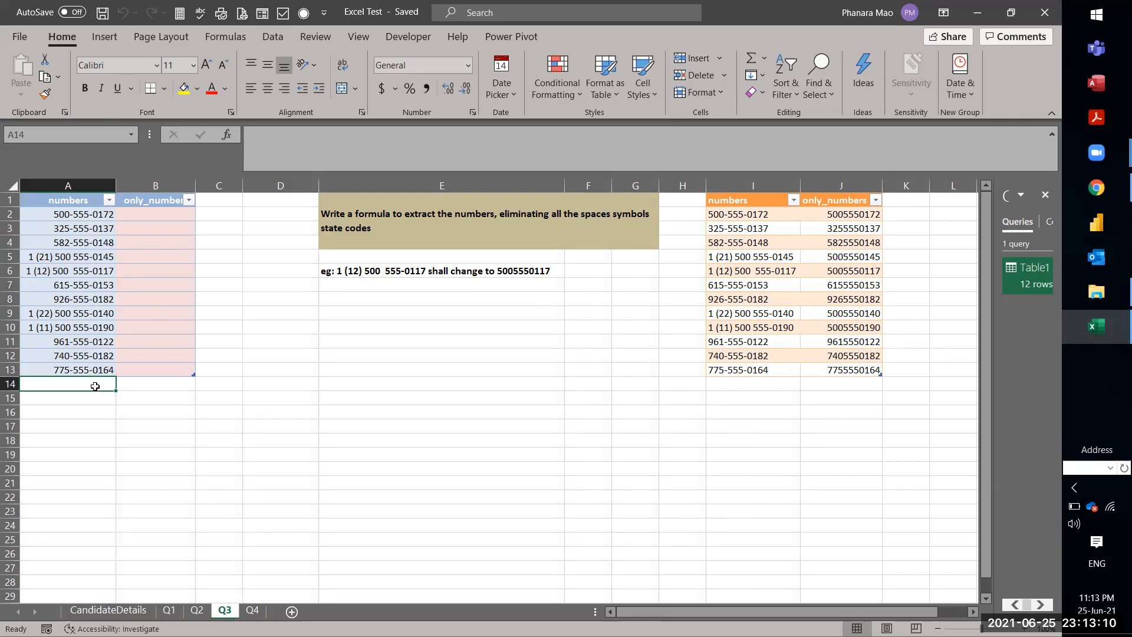
# Add a hyphenated test phone number with a 1(22) prefix in cell A14, directly below the source table's last row.
pyautogui.write('1(22) ')
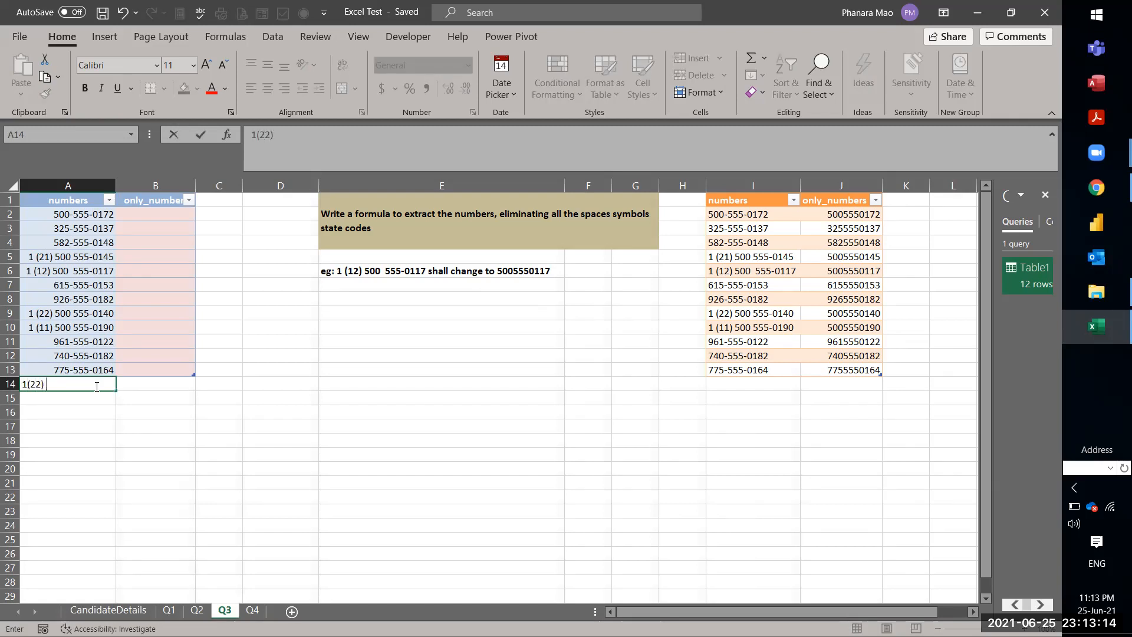
pyautogui.write('123-123-1234')
pyautogui.press('Return')
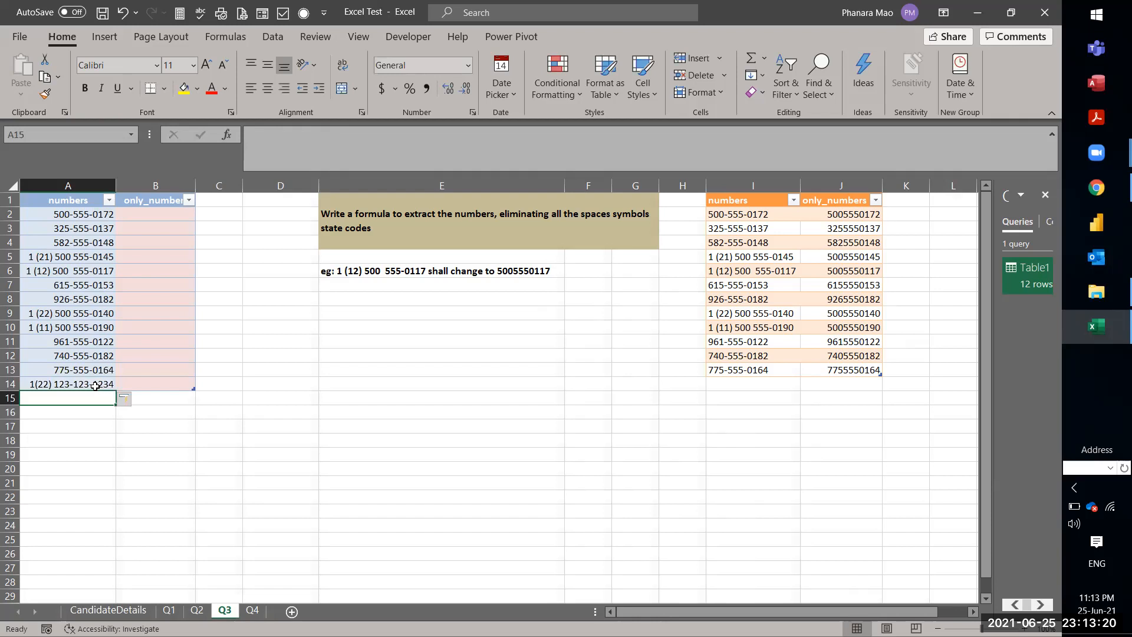
pyautogui.click(124, 342)
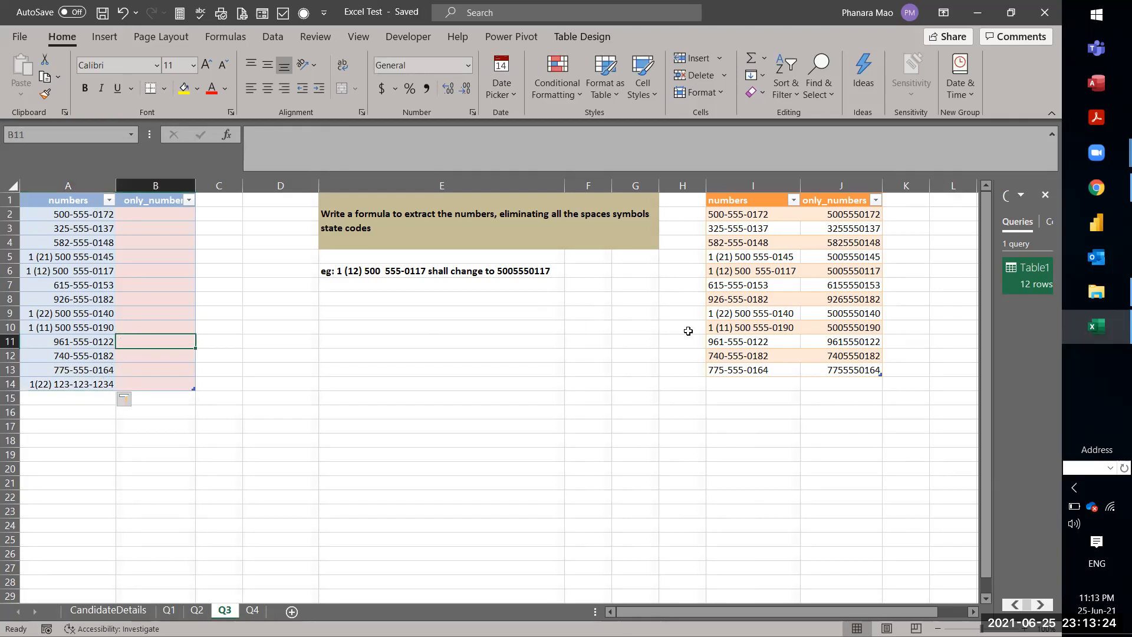
# Refresh the loaded query table and inspect the cleaned phone number in its last row.
pyautogui.click(794, 297)
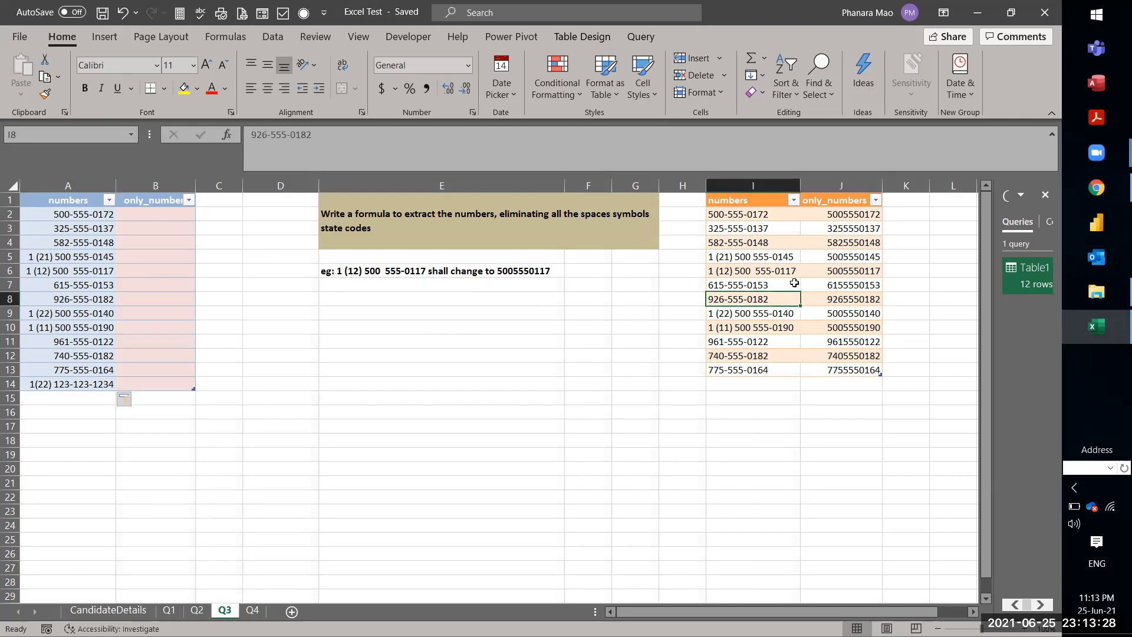
pyautogui.click(641, 37)
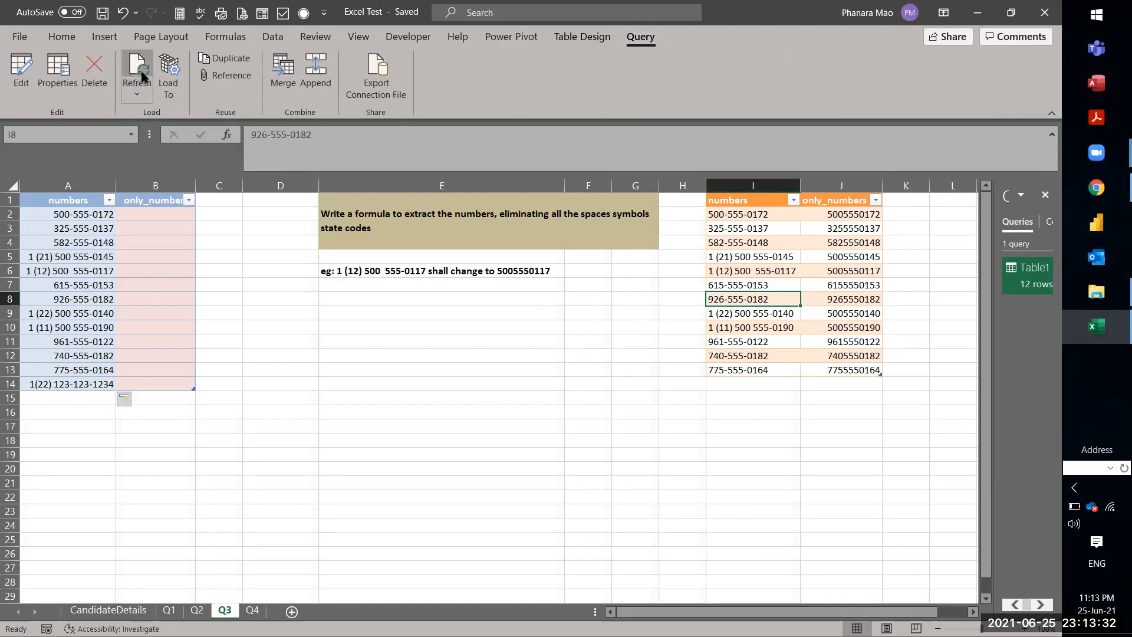
pyautogui.click(143, 94)
pyautogui.click(155, 112)
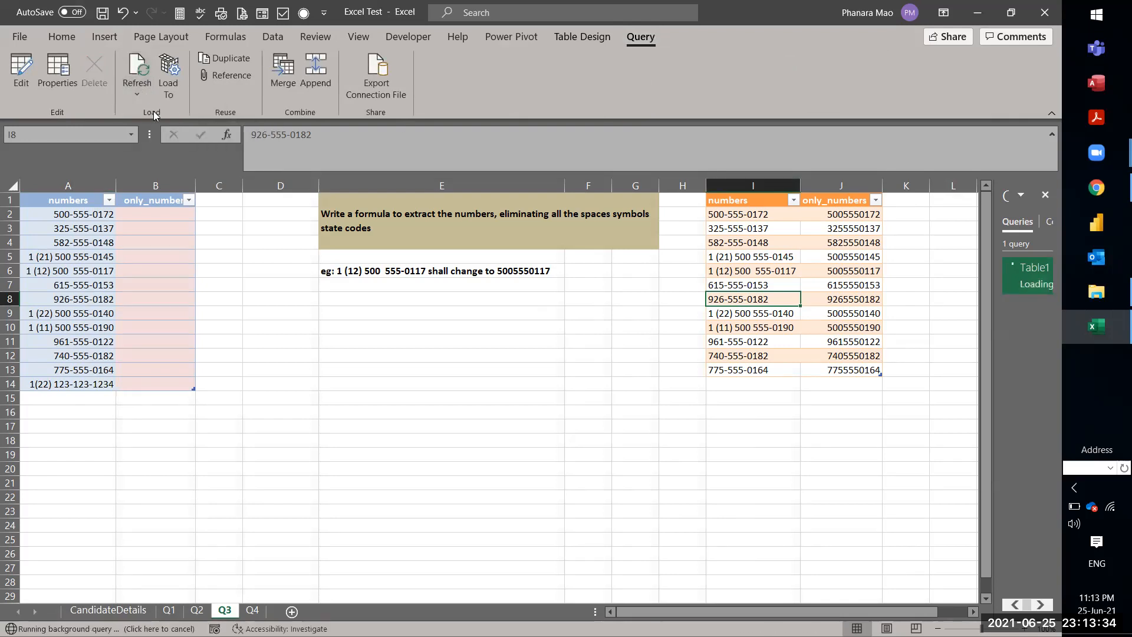
pyautogui.click(762, 383)
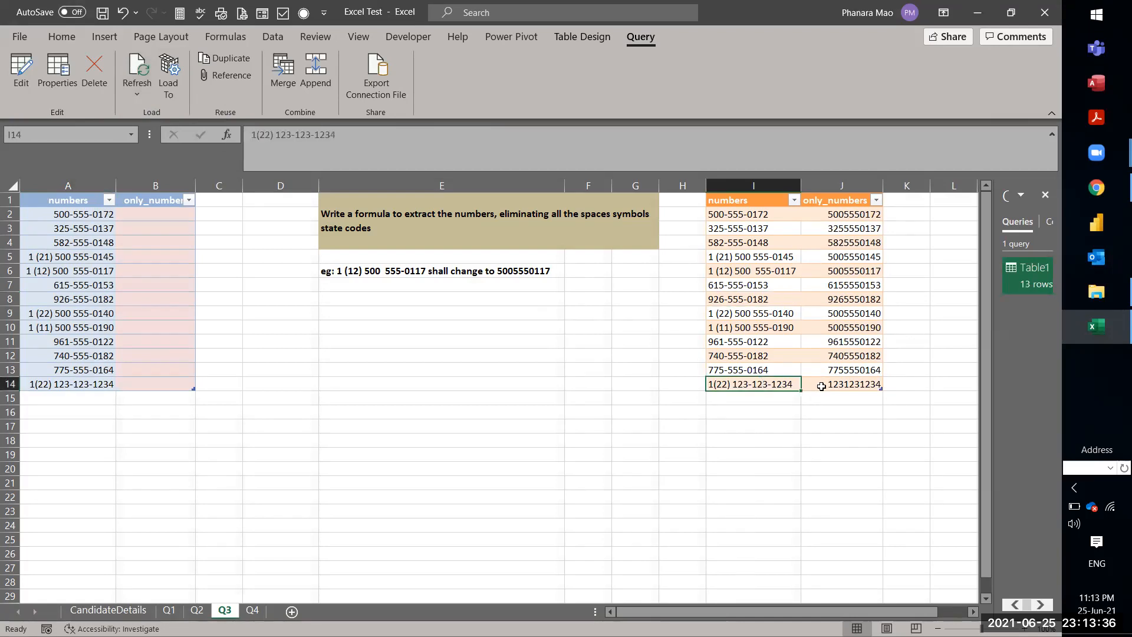
pyautogui.click(829, 388)
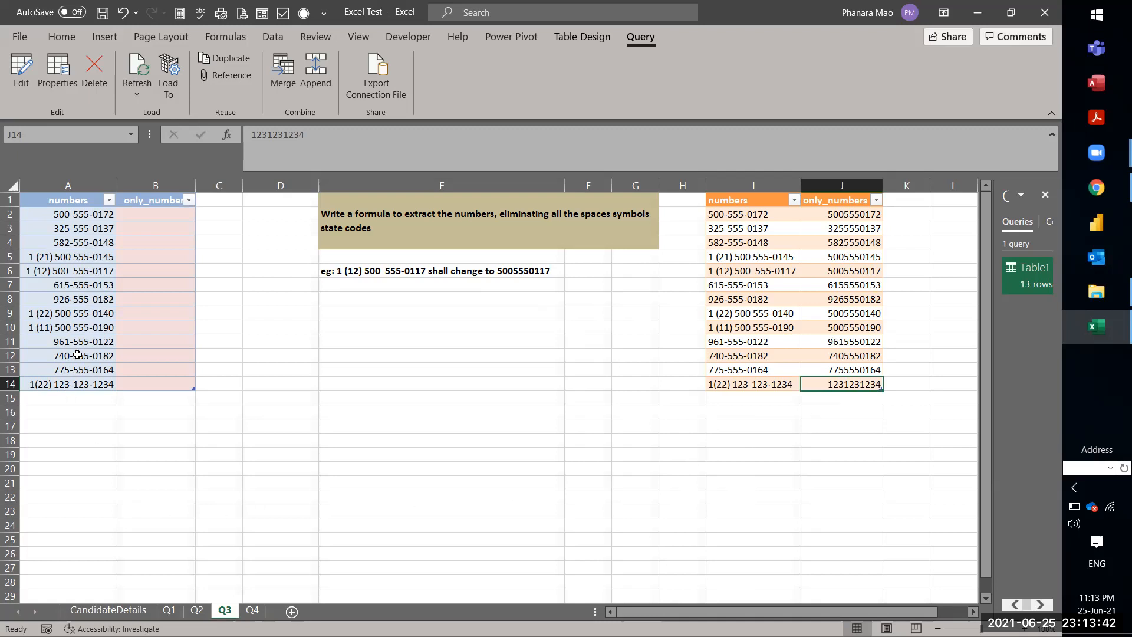
pyautogui.moveTo(78, 354); pyautogui.dragTo(83, 470)
pyautogui.click(82, 466)
pyautogui.moveTo(89, 380); pyautogui.dragTo(88, 410)
pyautogui.click(83, 452)
pyautogui.click(87, 411)
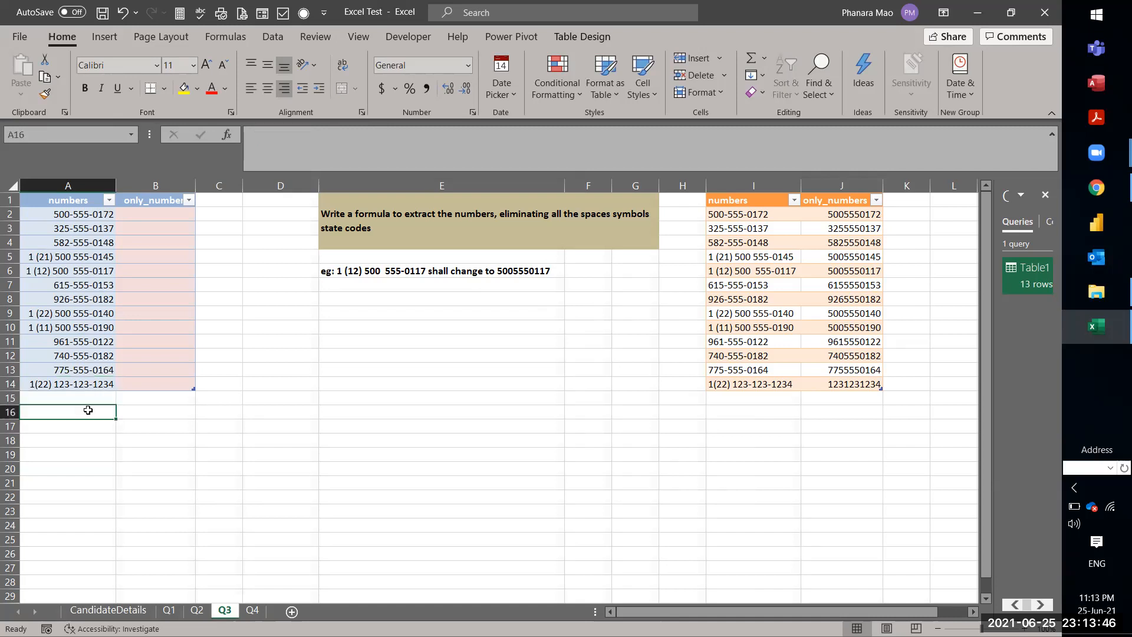
pyautogui.click(764, 395)
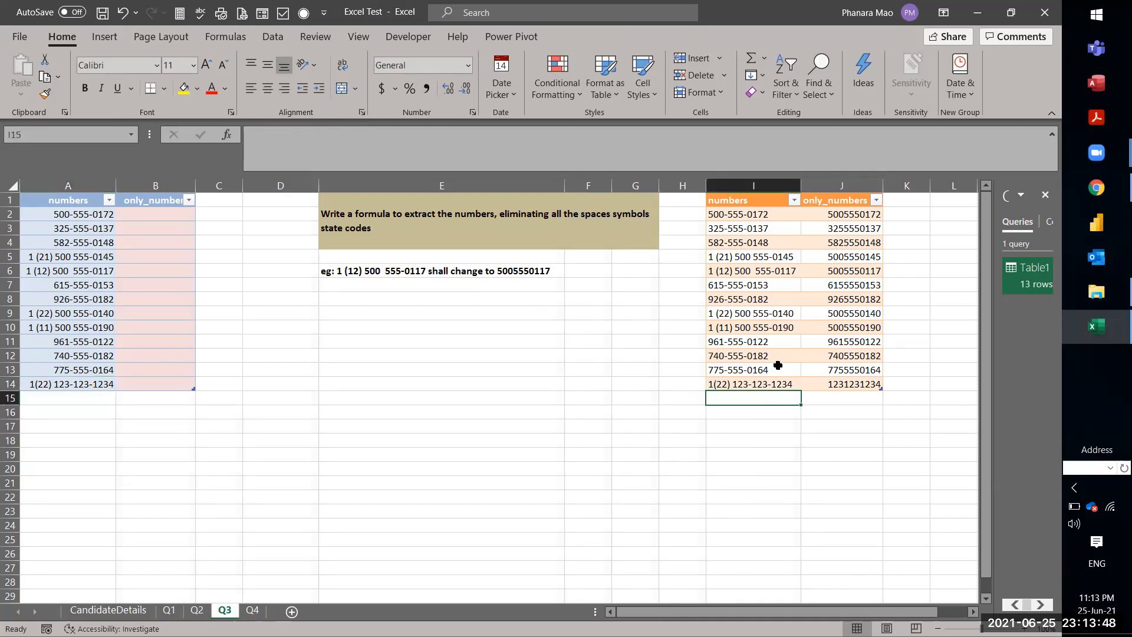
# Save the workbook with the refreshed query table.
pyautogui.click(778, 366)
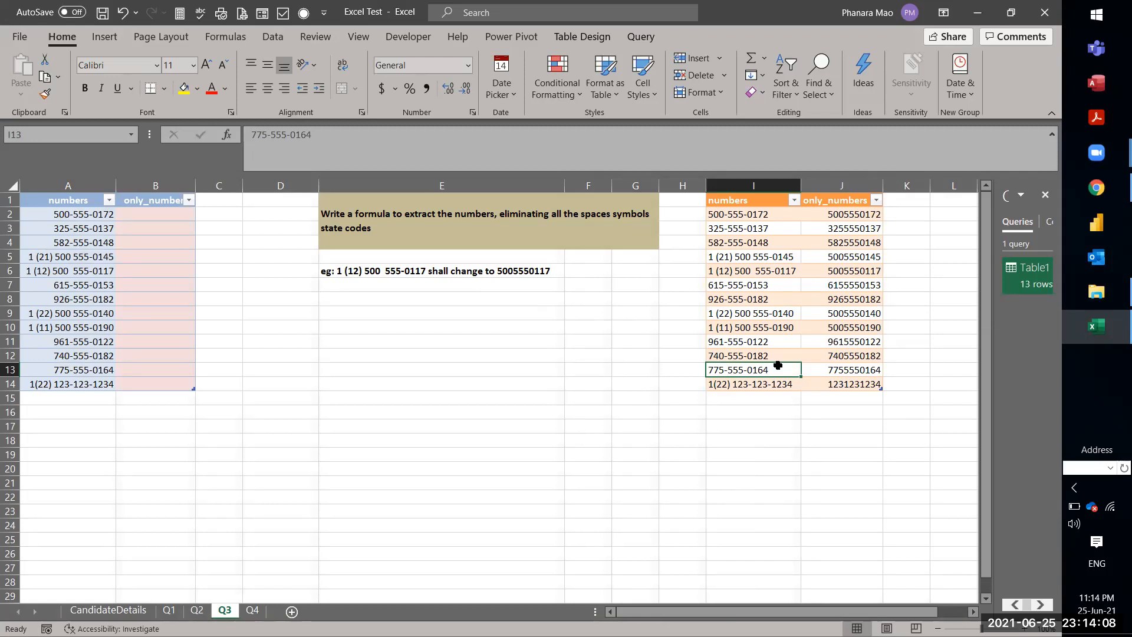
pyautogui.click(816, 401)
pyautogui.click(797, 352)
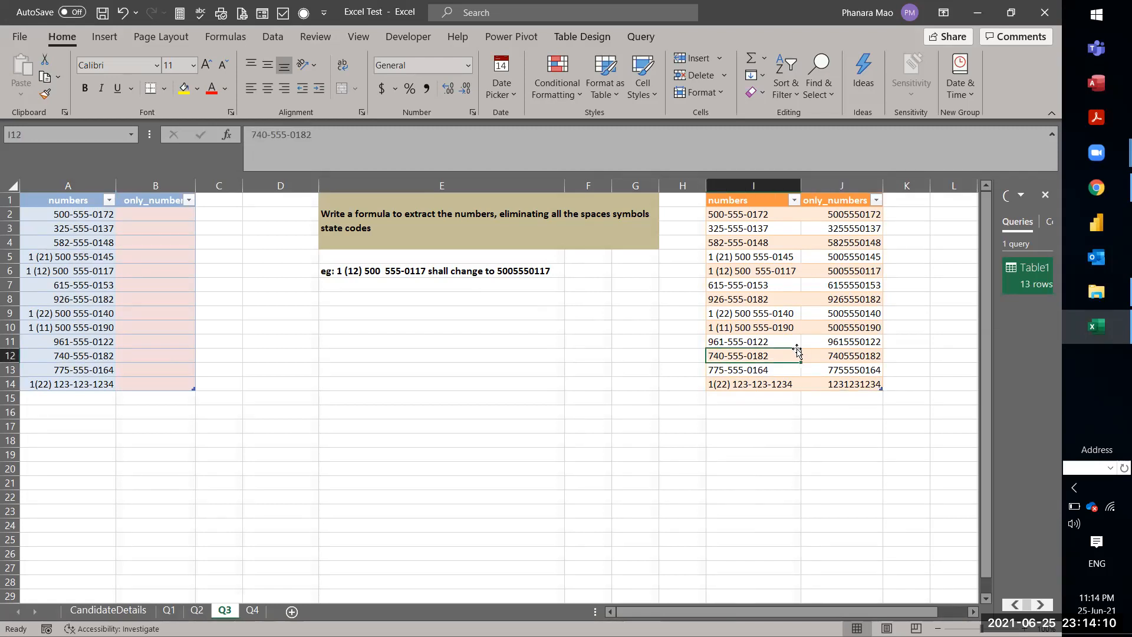
pyautogui.hotkey('ctrl', 's')
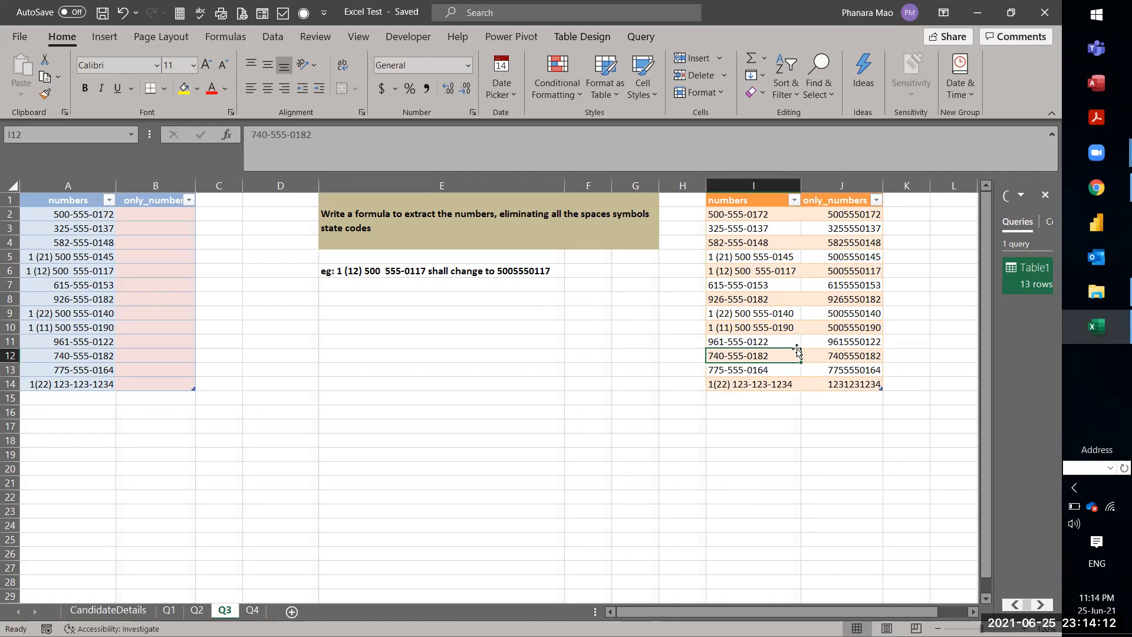